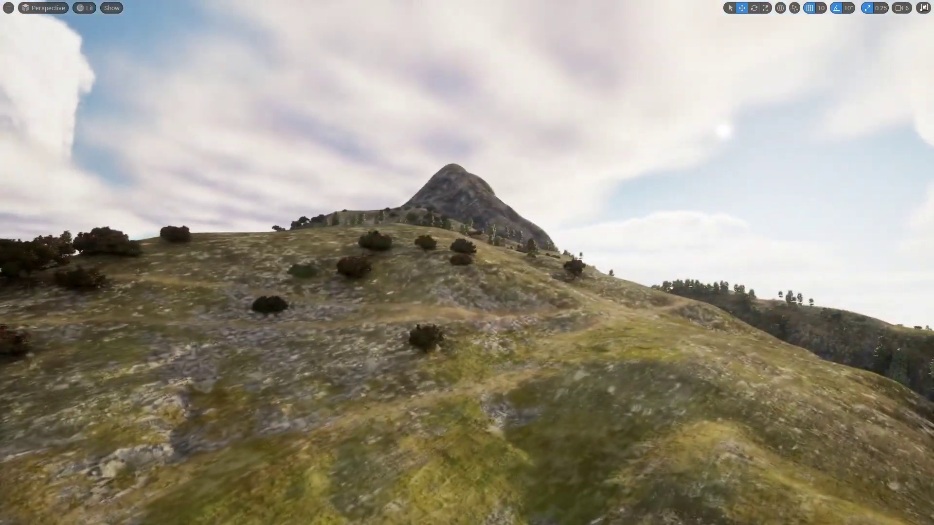
{"action": "key", "text": "w"}
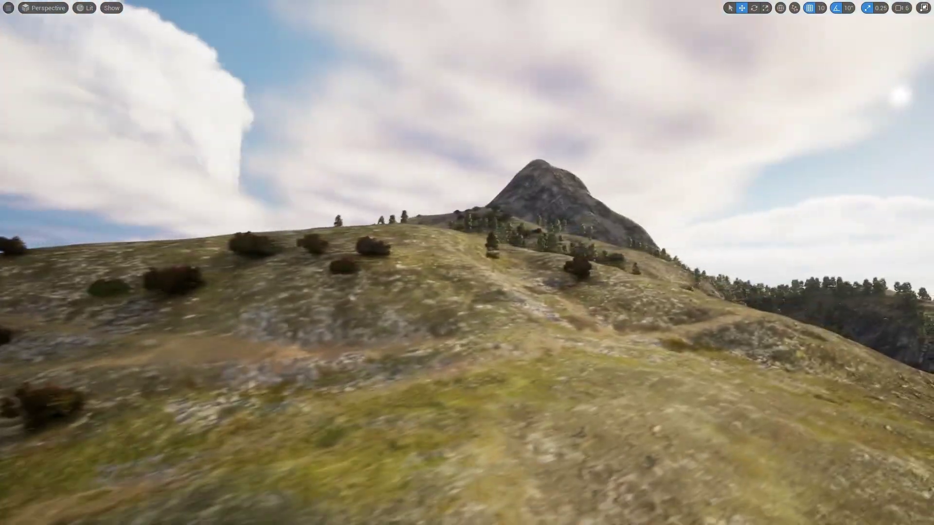
{"action": "key", "text": "w"}
{"action": "scroll", "coordinate": [467, 263], "scroll_direction": "up", "scroll_amount": 3}
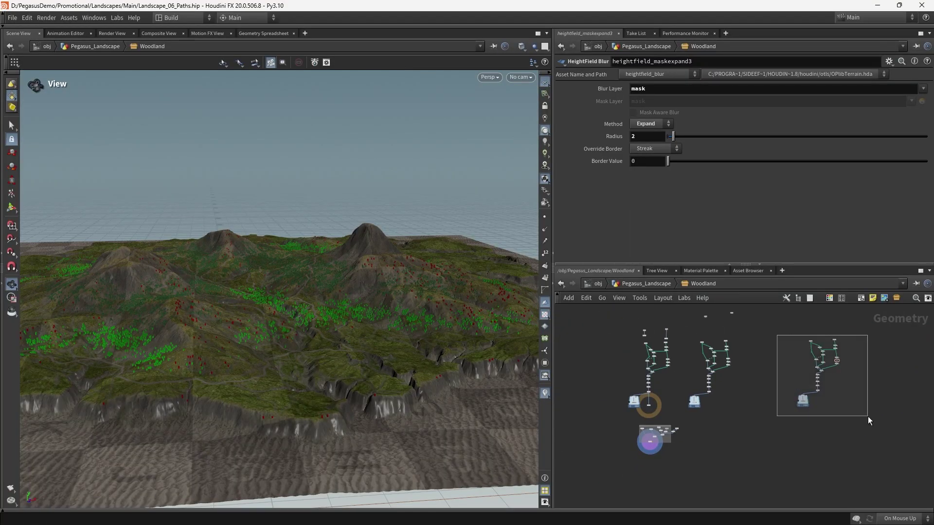
- Select the separate third foliage branch inside the Woodland network and move it closer to the second branch
{"action": "left_click_drag", "start_coordinate": [867, 416], "coordinate": [868, 416]}
{"action": "scroll", "coordinate": [794, 368], "scroll_direction": "up", "scroll_amount": 2}
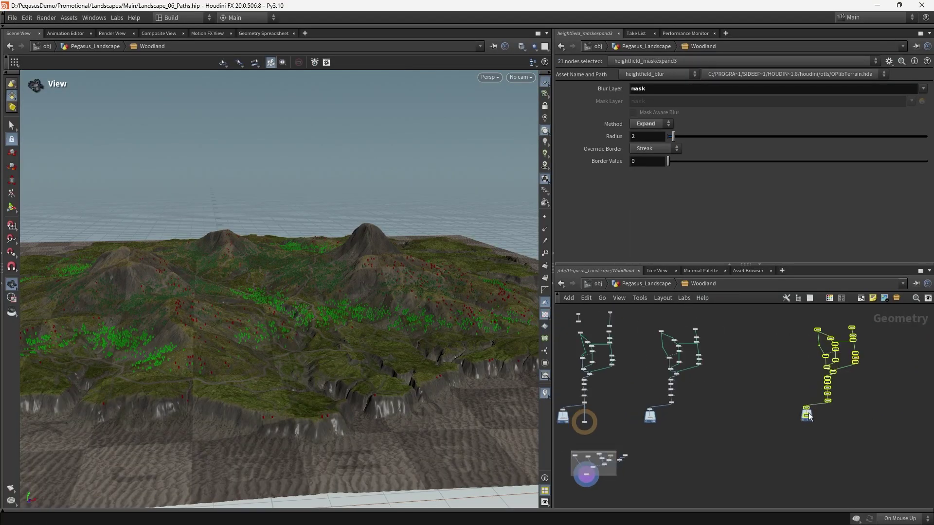
{"action": "left_click_drag", "start_coordinate": [805, 412], "coordinate": [742, 413]}
{"action": "left_click", "coordinate": [717, 392]}
{"action": "middle_click_drag", "start_coordinate": [629, 380], "coordinate": [674, 375]}
{"action": "middle_click_drag", "start_coordinate": [753, 417], "coordinate": [775, 395]}
{"action": "scroll", "coordinate": [659, 390], "scroll_direction": "up", "scroll_amount": 7}
{"action": "middle_click_drag", "start_coordinate": [634, 413], "coordinate": [657, 389]}
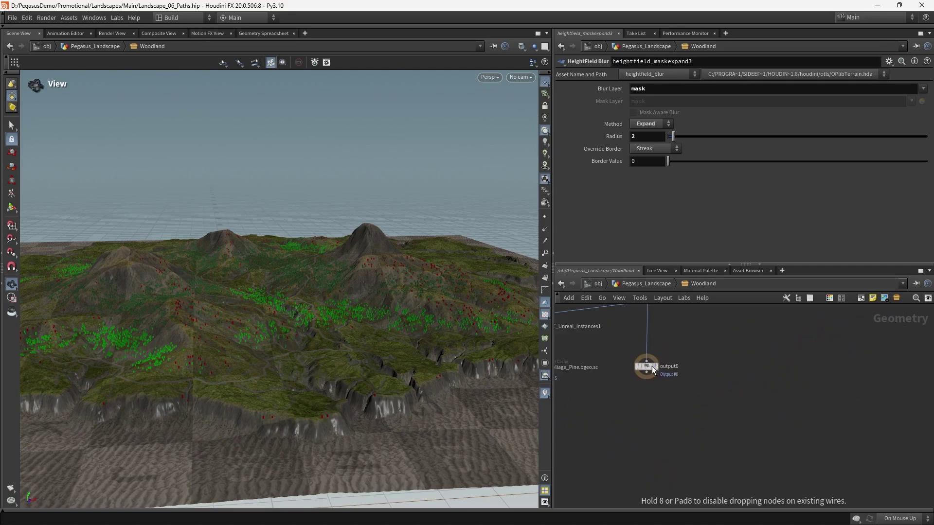
{"action": "key", "text": "Tab"}
{"action": "type", "text": "subne"}
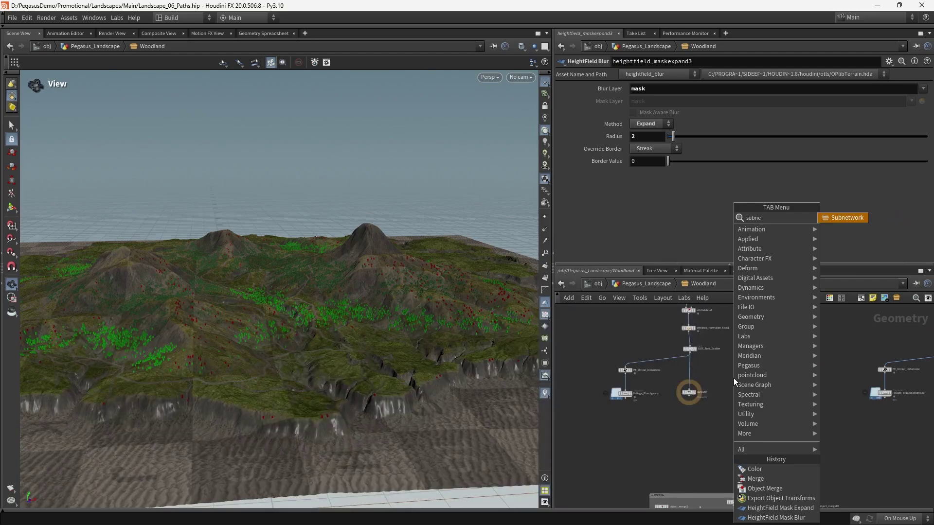
{"action": "key", "text": "Return"}
{"action": "left_click", "coordinate": [716, 381]}
{"action": "scroll", "coordinate": [722, 388], "scroll_direction": "up", "scroll_amount": 5}
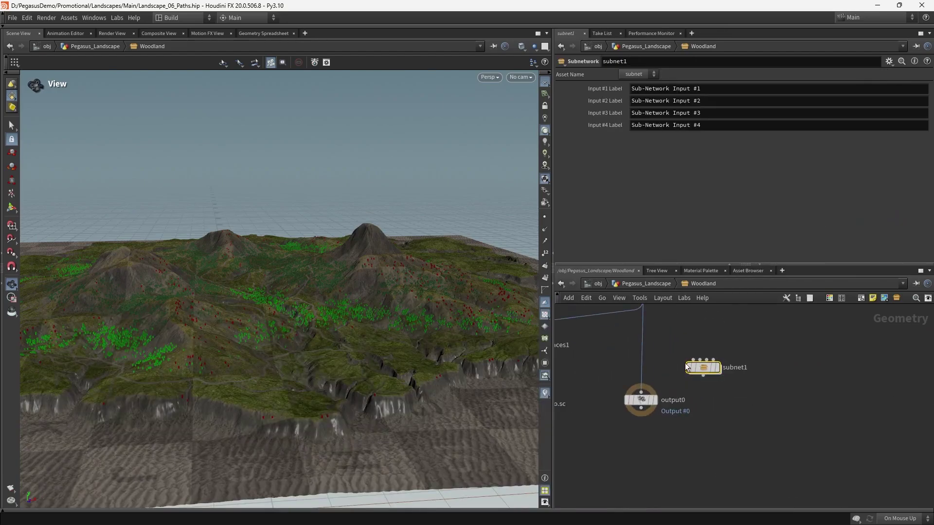
{"action": "scroll", "coordinate": [658, 369], "scroll_direction": "down", "scroll_amount": 3}
{"action": "middle_click_drag", "start_coordinate": [659, 368], "coordinate": [681, 387]}
{"action": "scroll", "coordinate": [680, 387], "scroll_direction": "up", "scroll_amount": 3}
{"action": "key", "text": "Delete"}
{"action": "scroll", "coordinate": [742, 413], "scroll_direction": "down", "scroll_amount": 2}
{"action": "middle_click_drag", "start_coordinate": [742, 413], "coordinate": [718, 371]}
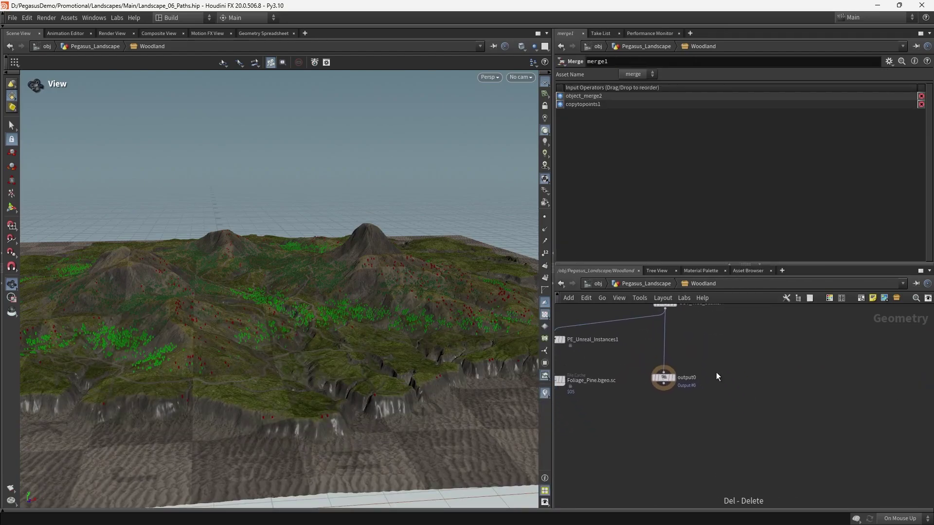
- Copy the first branch's Output node and place the copy at the end of the second foliage branch
{"action": "left_click", "coordinate": [663, 377]}
{"action": "middle_click_drag", "start_coordinate": [693, 404], "coordinate": [673, 392]}
{"action": "scroll", "coordinate": [756, 389], "scroll_direction": "down", "scroll_amount": 3}
{"action": "middle_click_drag", "start_coordinate": [828, 391], "coordinate": [685, 398]}
{"action": "key", "text": "ctrl+c"}
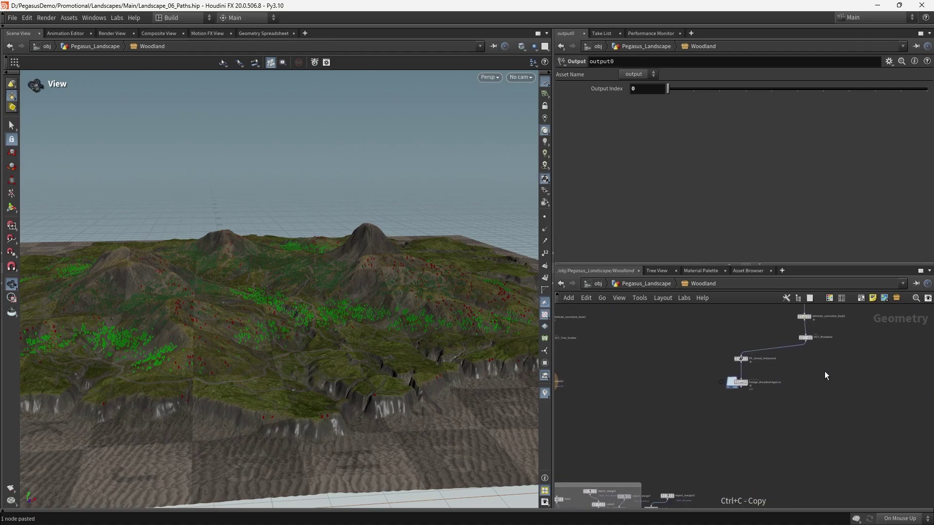
{"action": "key", "text": "ctrl+v"}
{"action": "scroll", "coordinate": [826, 372], "scroll_direction": "up", "scroll_amount": 2}
{"action": "middle_click_drag", "start_coordinate": [826, 371], "coordinate": [704, 359]}
{"action": "scroll", "coordinate": [731, 358], "scroll_direction": "up", "scroll_amount": 3}
{"action": "left_click", "coordinate": [764, 350]}
{"action": "scroll", "coordinate": [763, 384], "scroll_direction": "down", "scroll_amount": 3}
- Copy the Output node to the end of the third foliage branch as output index 2
{"action": "left_click", "coordinate": [656, 384]}
{"action": "key", "text": "ctrl+c"}
{"action": "middle_click_drag", "start_coordinate": [771, 382], "coordinate": [600, 380]}
{"action": "middle_click_drag", "start_coordinate": [854, 381], "coordinate": [754, 384]}
{"action": "key", "text": "ctrl+v"}
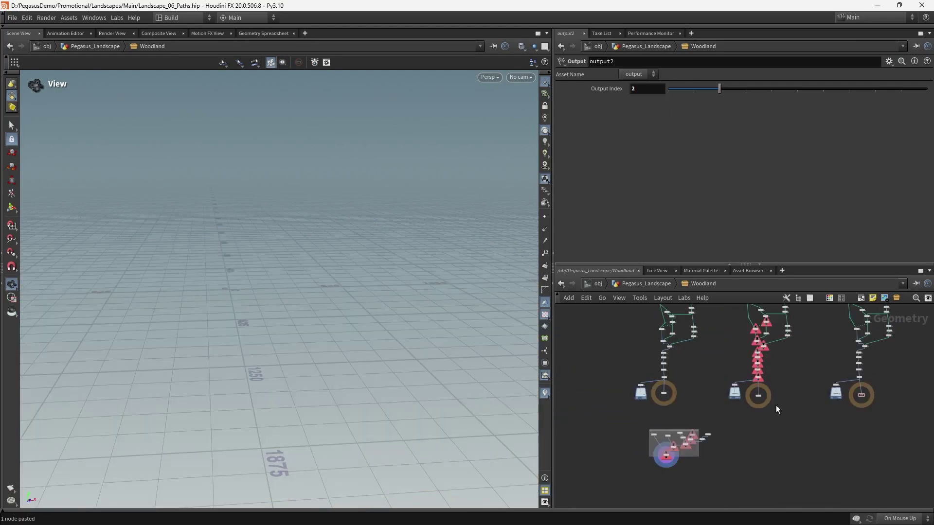
- Return to the Pegasus_Landscape network and display the Woodland subnetwork's scattered points
{"action": "left_click", "coordinate": [640, 284]}
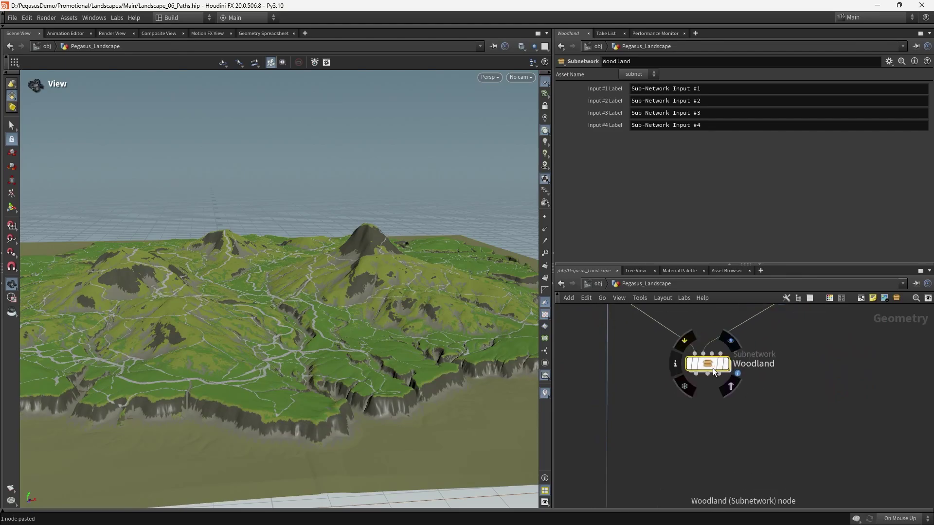
{"action": "scroll", "coordinate": [675, 403], "scroll_direction": "down", "scroll_amount": 2}
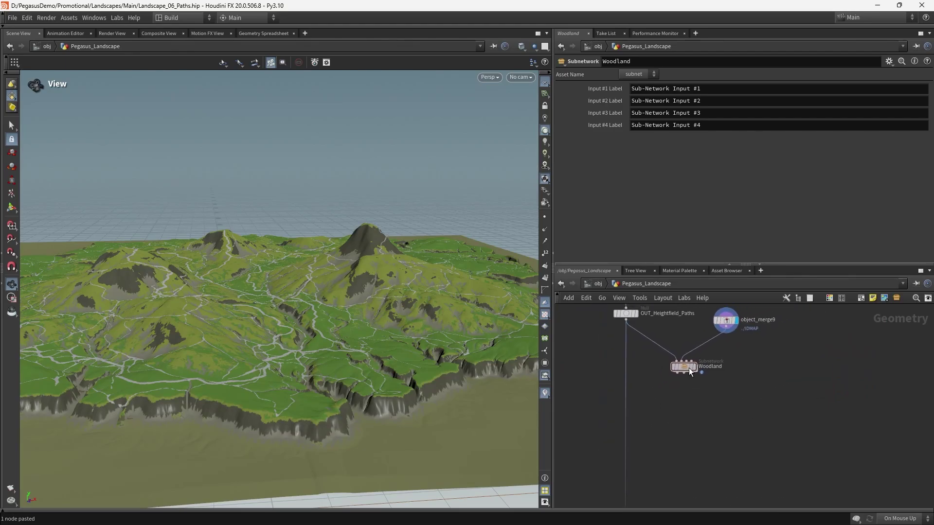
{"action": "left_click", "coordinate": [718, 361]}
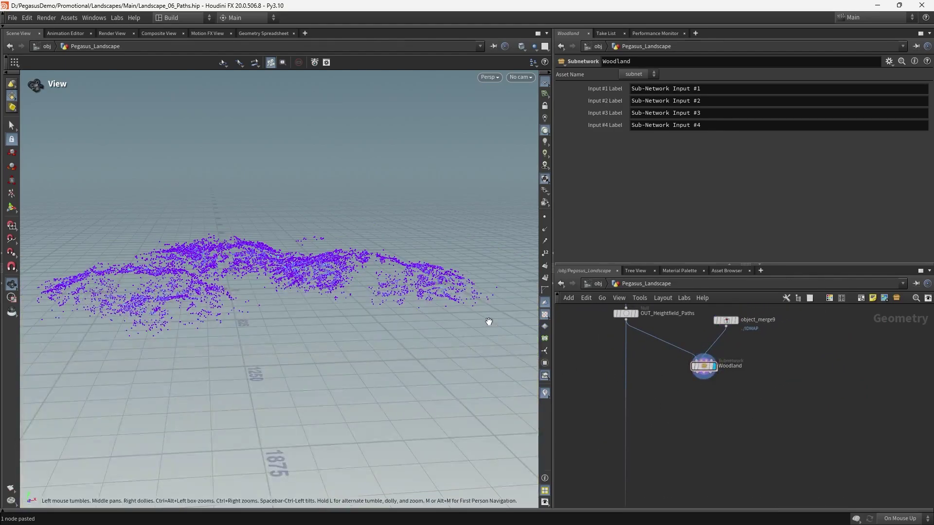
{"action": "left_click_drag", "start_coordinate": [329, 270], "coordinate": [438, 316]}
{"action": "scroll", "coordinate": [689, 406], "scroll_direction": "down", "scroll_amount": 1}
- Examine the terrain and nodes in the Paths network box, including its Paths material node, and return the display to Woodland
{"action": "left_click_drag", "start_coordinate": [690, 406], "coordinate": [772, 341]}
{"action": "middle_click_drag", "start_coordinate": [724, 338], "coordinate": [716, 459]}
{"action": "middle_click_drag", "start_coordinate": [746, 369], "coordinate": [752, 420]}
{"action": "middle_click_drag", "start_coordinate": [698, 432], "coordinate": [687, 411]}
{"action": "mouse_move", "coordinate": [661, 396]}
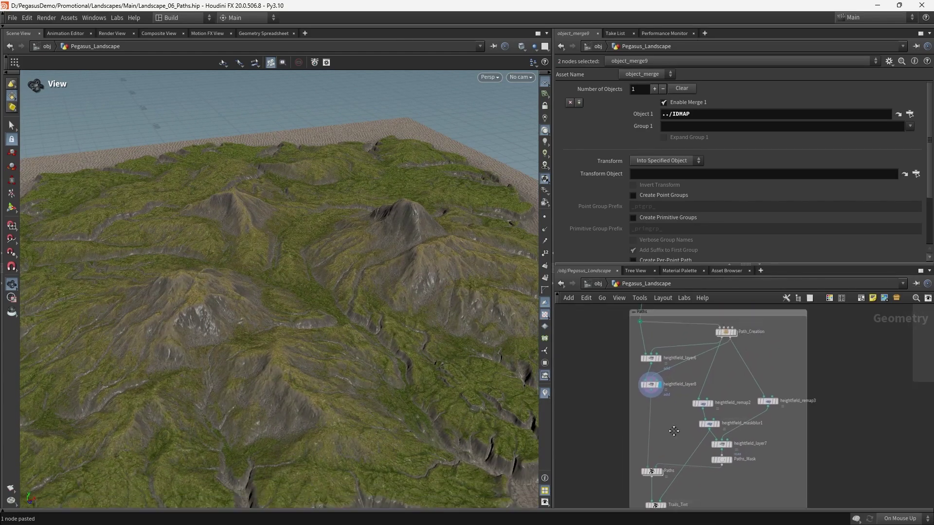
{"action": "middle_click_drag", "start_coordinate": [696, 393], "coordinate": [691, 336]}
{"action": "left_click", "coordinate": [728, 409]}
{"action": "left_click_drag", "start_coordinate": [372, 348], "coordinate": [319, 316]}
{"action": "scroll", "coordinate": [705, 406], "scroll_direction": "up", "scroll_amount": 1}
{"action": "middle_click_drag", "start_coordinate": [715, 431], "coordinate": [718, 407]}
{"action": "scroll", "coordinate": [693, 387], "scroll_direction": "up", "scroll_amount": 1}
{"action": "left_click", "coordinate": [648, 371]}
{"action": "scroll", "coordinate": [761, 489], "scroll_direction": "down", "scroll_amount": 2}
{"action": "middle_click_drag", "start_coordinate": [761, 488], "coordinate": [723, 340]}
{"action": "scroll", "coordinate": [745, 374], "scroll_direction": "up", "scroll_amount": 1}
{"action": "left_click", "coordinate": [764, 376]}
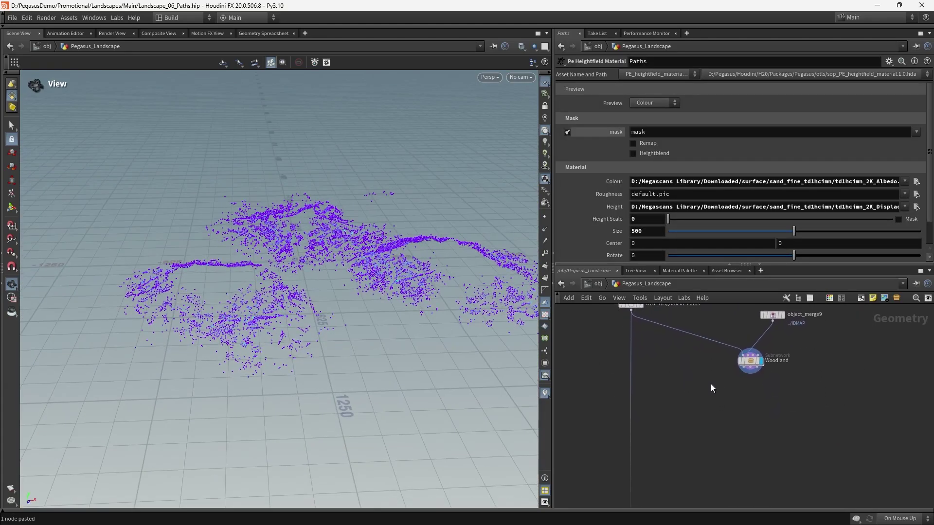
{"action": "key", "text": "Tab"}
{"action": "left_click", "coordinate": [658, 388]}
{"action": "middle_click_drag", "start_coordinate": [658, 388], "coordinate": [632, 367]}
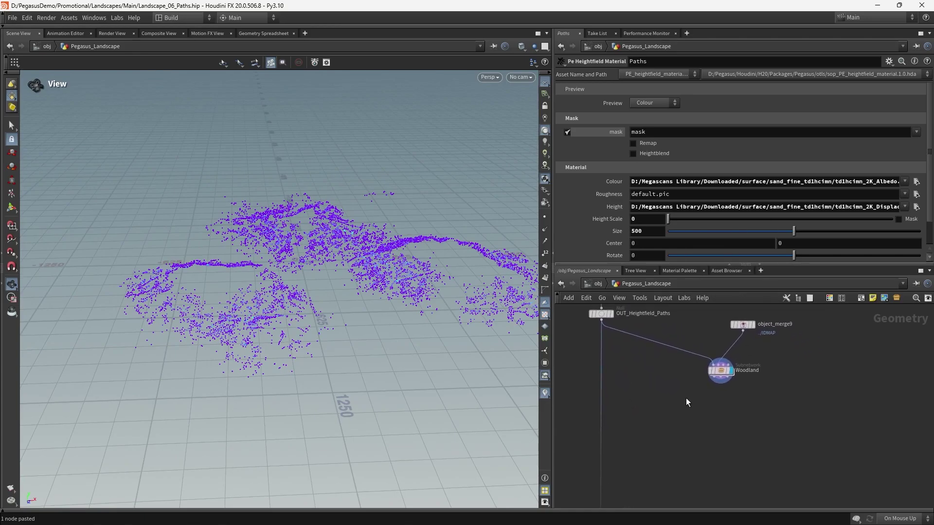
- Add a Pe Heightfield Mask By Points node below the Woodland subnetwork
{"action": "middle_click_drag", "start_coordinate": [685, 398], "coordinate": [672, 385]}
{"action": "key", "text": "Tab"}
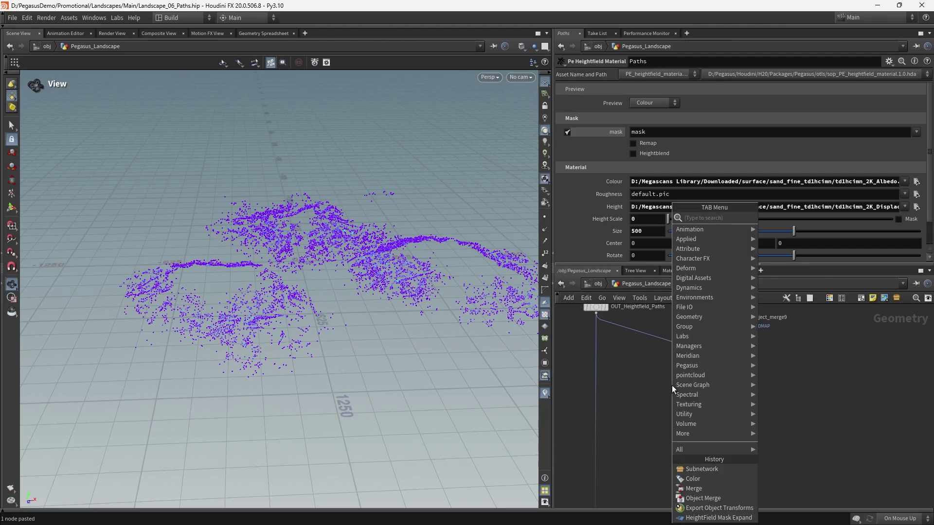
{"action": "type", "text": "heightfield"}
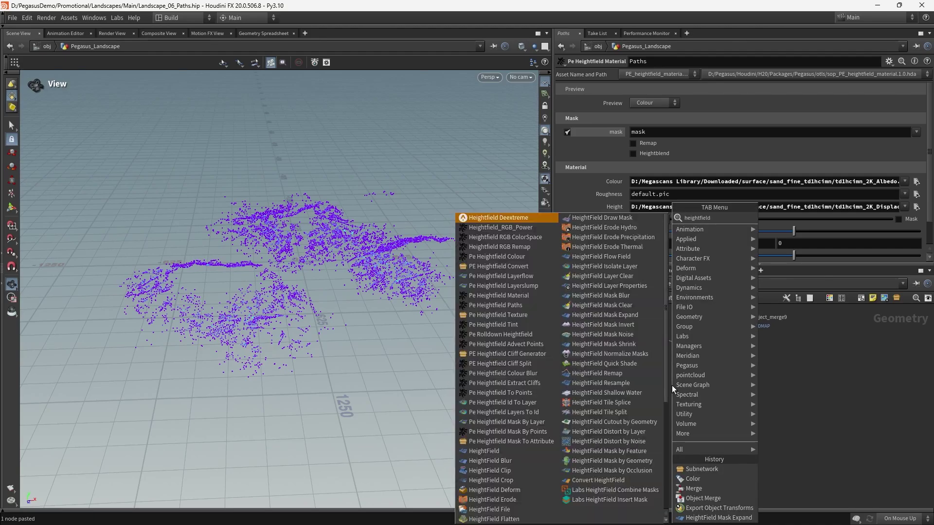
{"action": "type", "text": " mask f"}
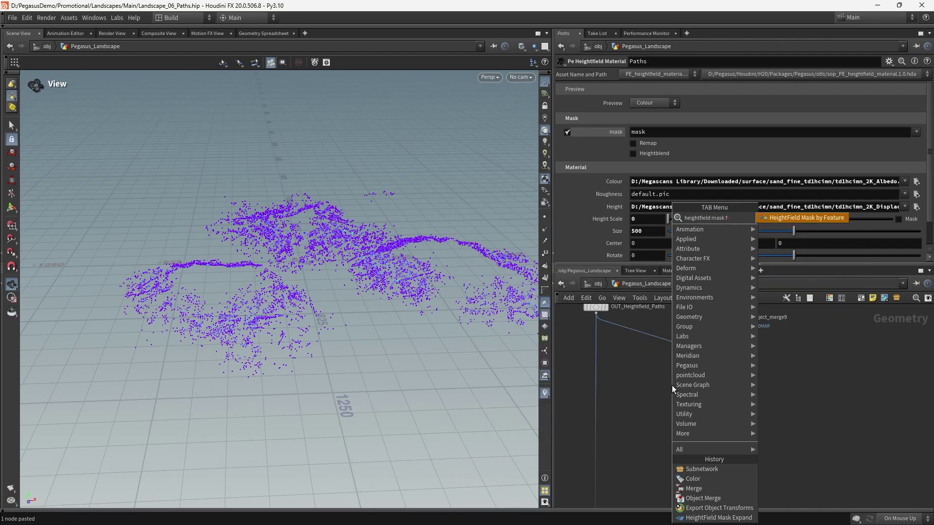
{"action": "key", "text": "BackSpace"}
{"action": "key", "text": "BackSpace"}
{"action": "key", "text": "Down"}
{"action": "key", "text": "Return"}
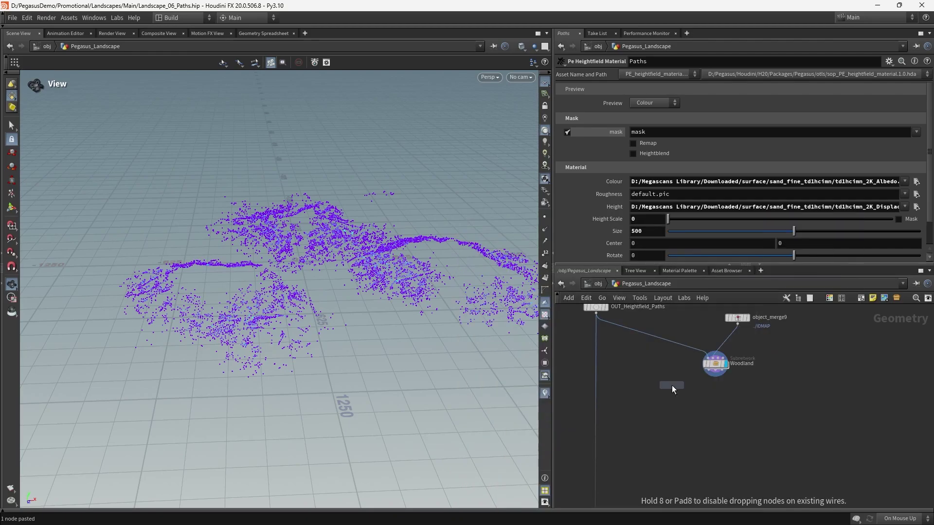
{"action": "left_click", "coordinate": [672, 391]}
- Wire OUT_Heightfield_Paths and Woodland's first output into the mask-by-points node and display its result on the terrain
{"action": "scroll", "coordinate": [671, 372], "scroll_direction": "up", "scroll_amount": 2}
{"action": "middle_click_drag", "start_coordinate": [672, 374], "coordinate": [698, 375]}
{"action": "left_click", "coordinate": [683, 411]}
{"action": "scroll", "coordinate": [696, 399], "scroll_direction": "down", "scroll_amount": 1}
{"action": "left_click", "coordinate": [631, 341]}
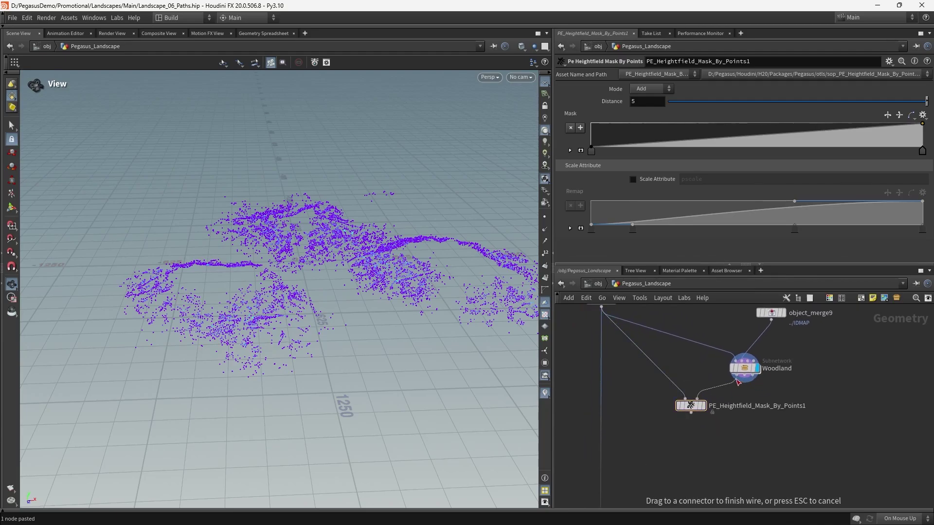
{"action": "left_click", "coordinate": [736, 382]}
{"action": "left_click", "coordinate": [707, 395]}
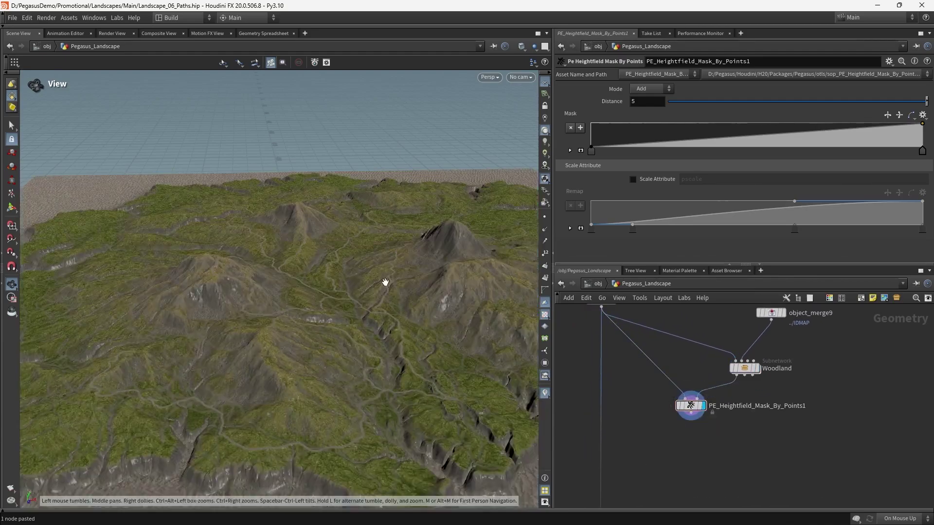
{"action": "middle_click_drag", "start_coordinate": [700, 384], "coordinate": [700, 356]}
{"action": "left_click_drag", "start_coordinate": [387, 335], "coordinate": [311, 311]}
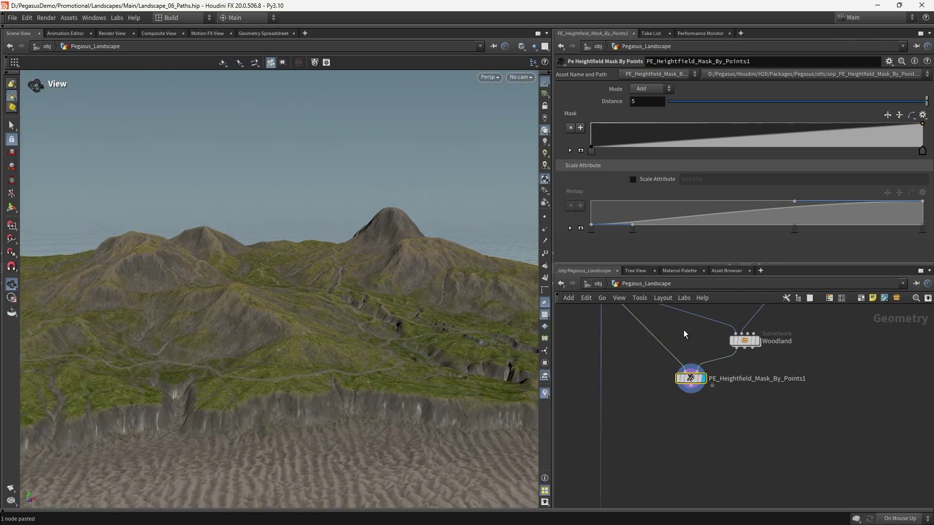
- Insert a HeightField Visualize node on the terrain wire feeding the mask-by-points node
{"action": "key", "text": "Tab"}
{"action": "type", "text": "hf visua"}
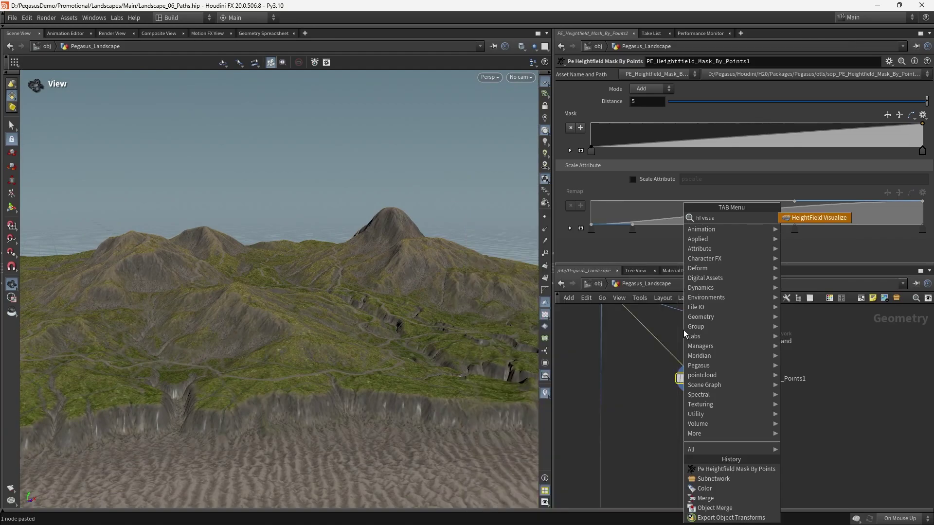
{"action": "key", "text": "Return"}
{"action": "left_click", "coordinate": [672, 348]}
{"action": "left_click_drag", "start_coordinate": [672, 346], "coordinate": [671, 351]}
{"action": "scroll", "coordinate": [632, 336], "scroll_direction": "down", "scroll_amount": 2}
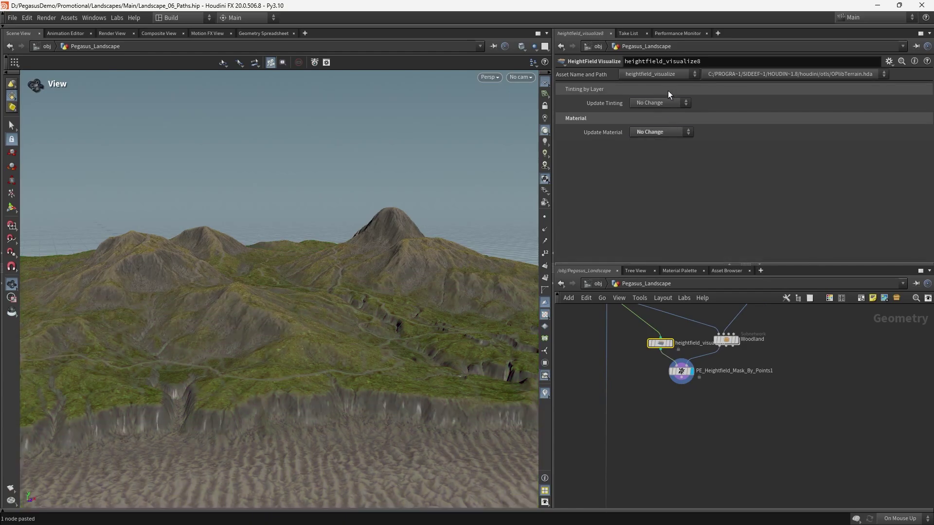
- Set Update Tinting on the HeightField Visualize node to Default Tinting and open the mask-by-points node's parameters
{"action": "left_click", "coordinate": [663, 103]}
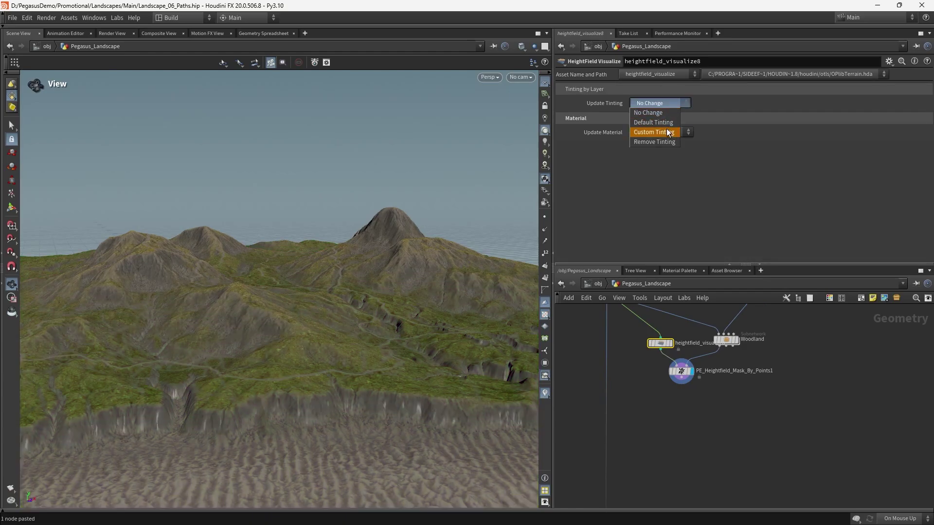
{"action": "left_click", "coordinate": [664, 123]}
{"action": "left_click_drag", "start_coordinate": [402, 272], "coordinate": [362, 331]}
{"action": "left_click", "coordinate": [680, 372]}
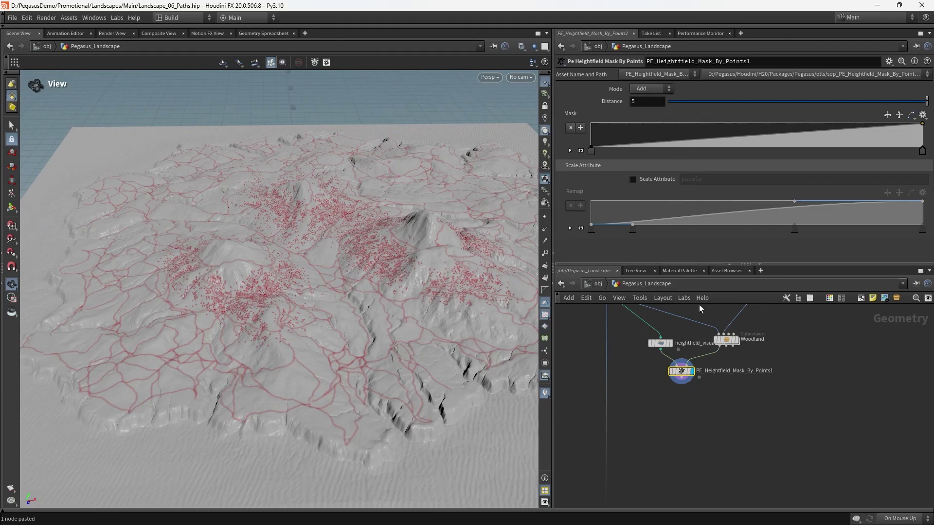
{"action": "scroll", "coordinate": [687, 363], "scroll_direction": "up", "scroll_amount": 1}
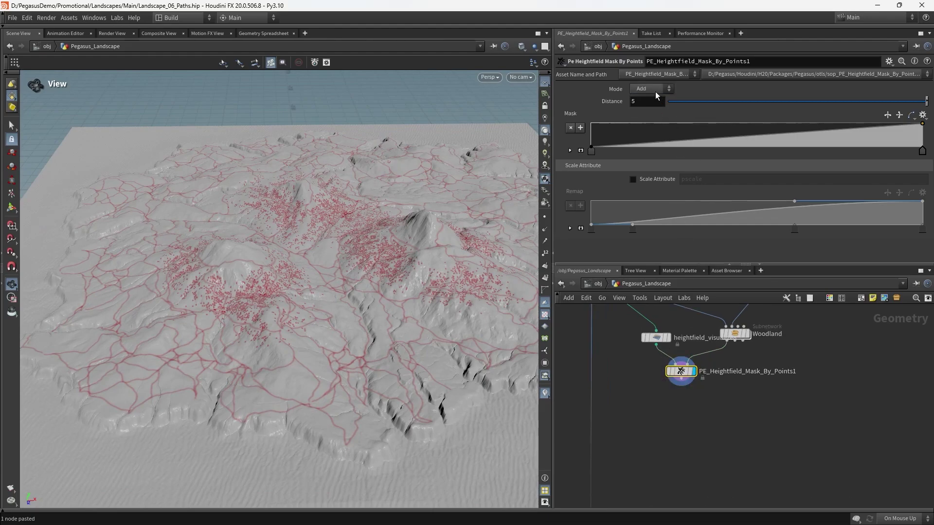
- Insert a HeightField Mask Clear node between the HeightField Visualize node and the mask-by-points node
{"action": "scroll", "coordinate": [632, 375], "scroll_direction": "up", "scroll_amount": 2}
{"action": "scroll", "coordinate": [631, 377], "scroll_direction": "down", "scroll_amount": 2}
{"action": "scroll", "coordinate": [652, 390], "scroll_direction": "up", "scroll_amount": 2}
{"action": "key", "text": "Tab"}
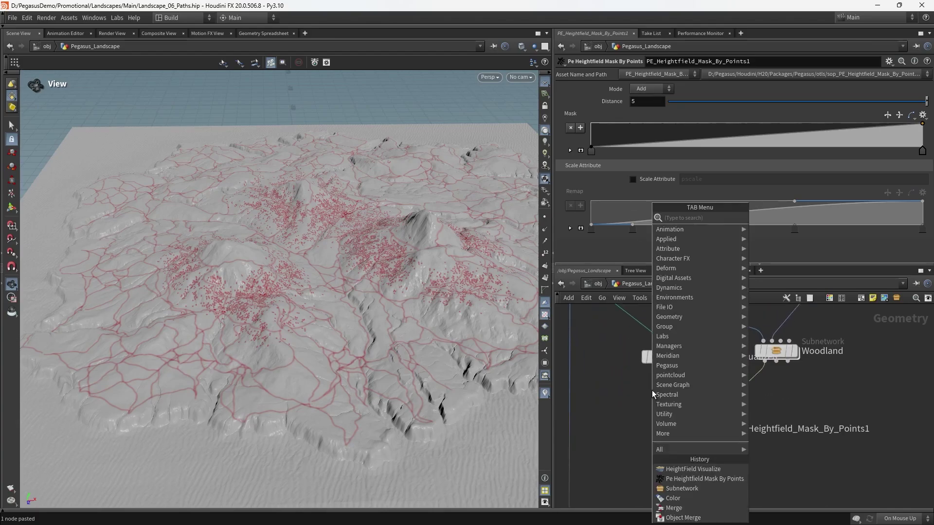
{"action": "type", "text": "hf mask cl"}
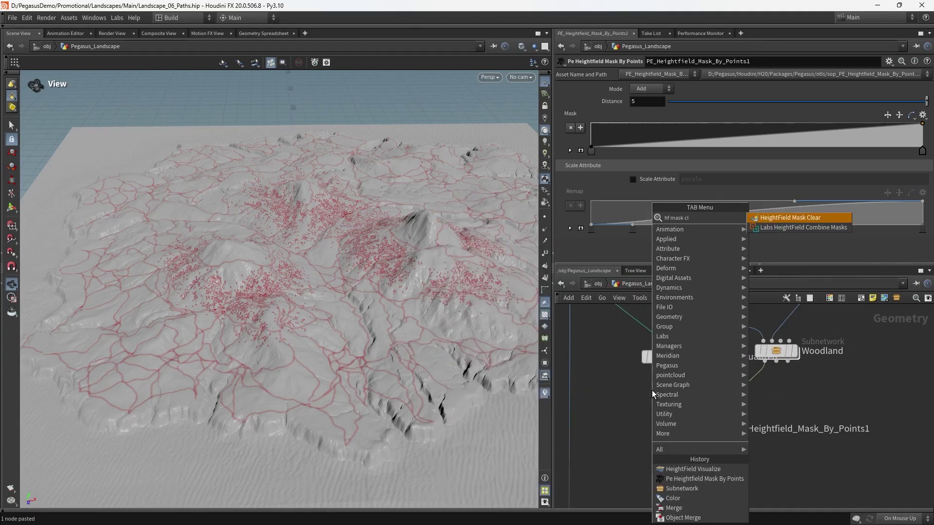
{"action": "key", "text": "Return"}
{"action": "left_click", "coordinate": [661, 393]}
{"action": "left_click_drag", "start_coordinate": [664, 394], "coordinate": [672, 402]}
{"action": "left_click_drag", "start_coordinate": [429, 326], "coordinate": [366, 270]}
{"action": "scroll", "coordinate": [369, 267], "scroll_direction": "up", "scroll_amount": 3}
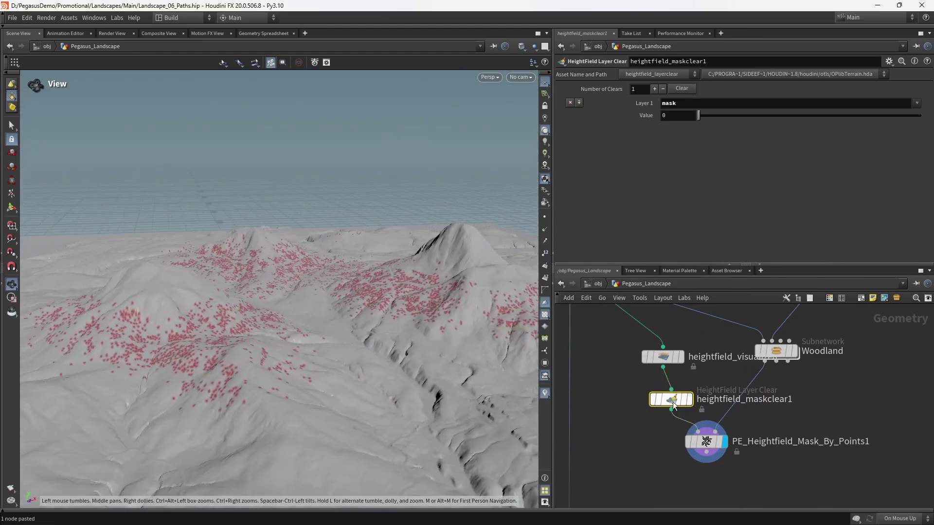
- Rearrange the visualize, mask clear and mask-by-points nodes to space out the chain
{"action": "left_click_drag", "start_coordinate": [674, 406], "coordinate": [659, 395]}
{"action": "left_click", "coordinate": [655, 347], "text": "shift"}
{"action": "left_click_drag", "start_coordinate": [656, 361], "coordinate": [652, 331]}
{"action": "left_click", "coordinate": [705, 441]}
{"action": "middle_click_drag", "start_coordinate": [748, 450], "coordinate": [719, 423]}
{"action": "left_click_drag", "start_coordinate": [678, 415], "coordinate": [681, 400]}
- Set the mask-by-points Distance to 10 and inspect the tree mask on the terrain
{"action": "left_click_drag", "start_coordinate": [428, 287], "coordinate": [430, 321]}
{"action": "left_click_drag", "start_coordinate": [644, 101], "coordinate": [631, 101]}
{"action": "type", "text": "10"}
{"action": "key", "text": "Return"}
{"action": "left_click_drag", "start_coordinate": [439, 304], "coordinate": [439, 341]}
{"action": "key", "text": "Return"}
{"action": "right_click_drag", "start_coordinate": [406, 267], "coordinate": [477, 276]}
{"action": "left_click_drag", "start_coordinate": [477, 275], "coordinate": [492, 236]}
{"action": "key", "text": "Return"}
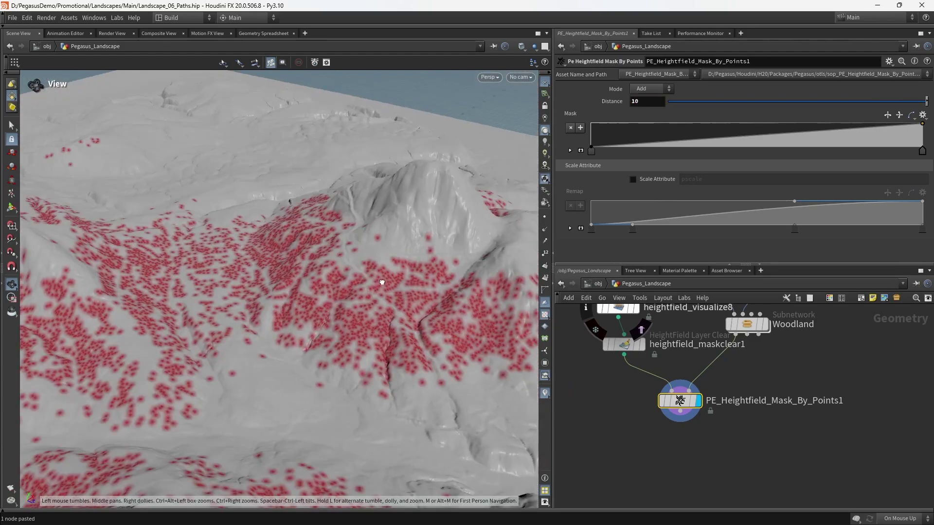
{"action": "left_click_drag", "start_coordinate": [382, 283], "coordinate": [351, 295]}
{"action": "scroll", "coordinate": [616, 398], "scroll_direction": "down", "scroll_amount": 3}
- Duplicate the mask-by-points node below the first, chain it after the original and feed it Woodland's second output
{"action": "left_click_drag", "start_coordinate": [670, 415], "coordinate": [682, 417], "text": "alt"}
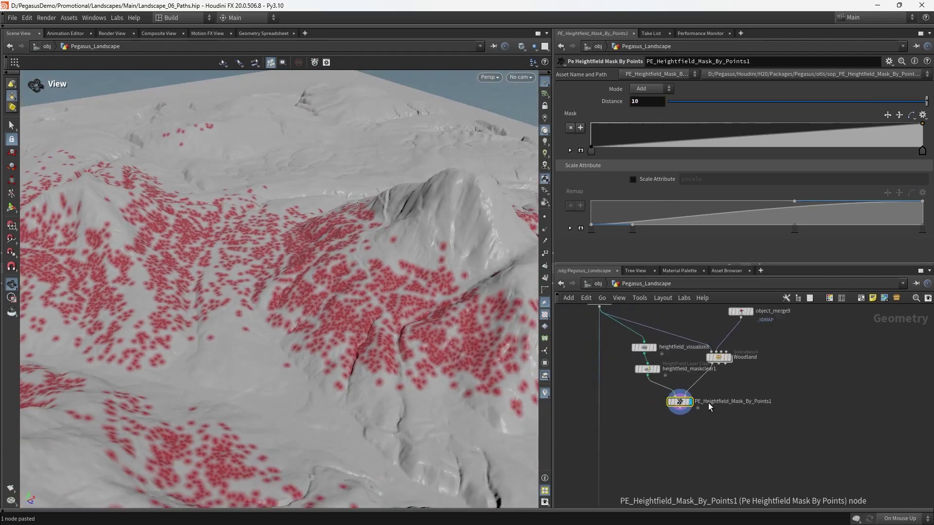
{"action": "left_click_drag", "start_coordinate": [714, 384], "coordinate": [656, 407], "text": "alt"}
{"action": "key", "text": "ctrl+v"}
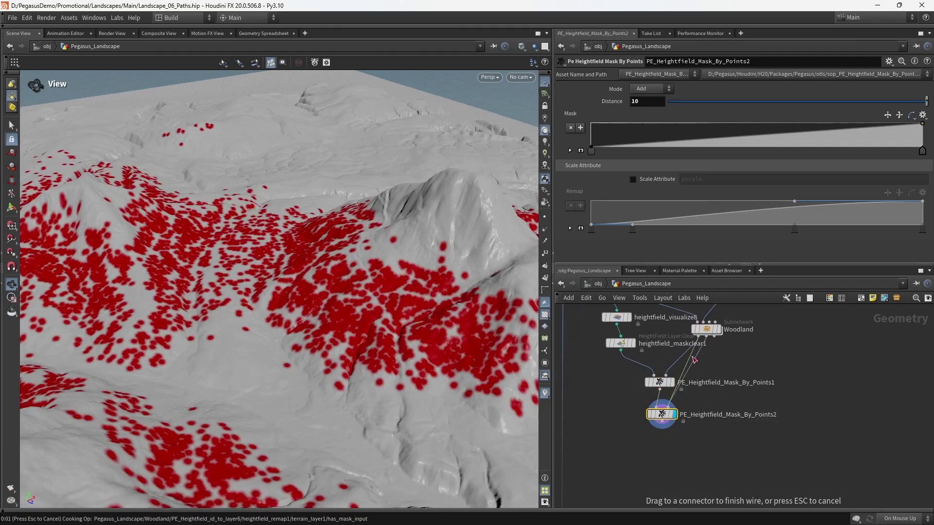
{"action": "scroll", "coordinate": [692, 364], "scroll_direction": "up", "scroll_amount": 3}
{"action": "middle_click_drag", "start_coordinate": [726, 369], "coordinate": [723, 350]}
{"action": "scroll", "coordinate": [257, 355], "scroll_direction": "down", "scroll_amount": 5}
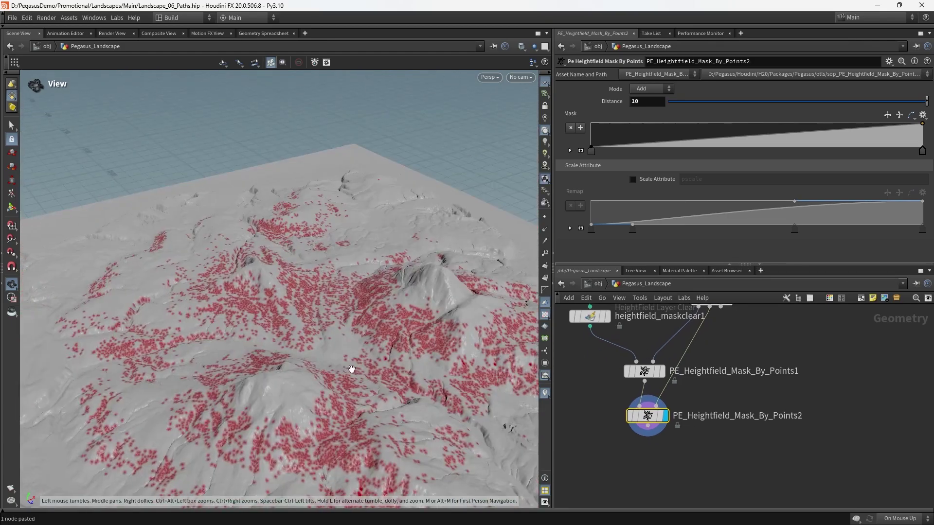
{"action": "left_click_drag", "start_coordinate": [263, 358], "coordinate": [341, 338]}
- Duplicate the second mask-by-points node below it, chain the copy after it and feed it Woodland's third output
{"action": "key", "text": "ctrl+c"}
{"action": "key", "text": "ctrl+v"}
{"action": "scroll", "coordinate": [695, 434], "scroll_direction": "down", "scroll_amount": 2}
{"action": "middle_click_drag", "start_coordinate": [708, 433], "coordinate": [707, 412]}
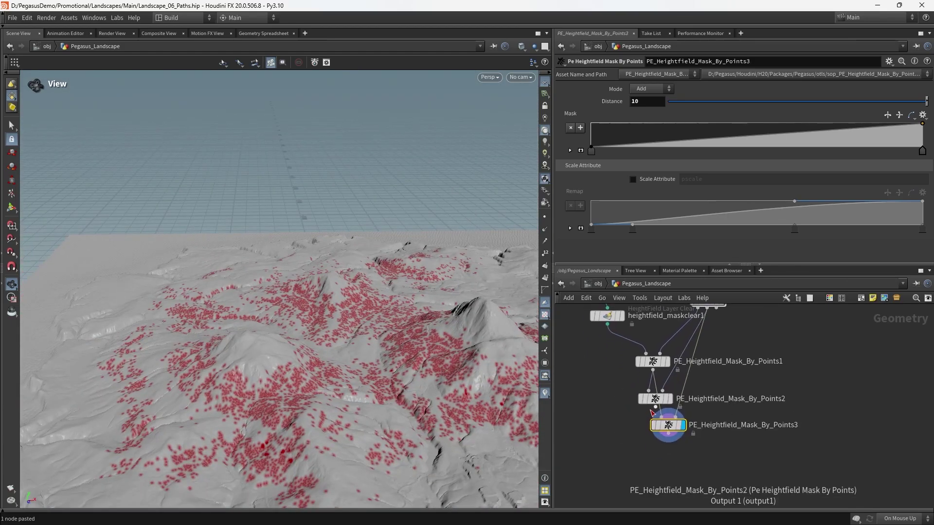
{"action": "left_click_drag", "start_coordinate": [655, 407], "coordinate": [681, 421]}
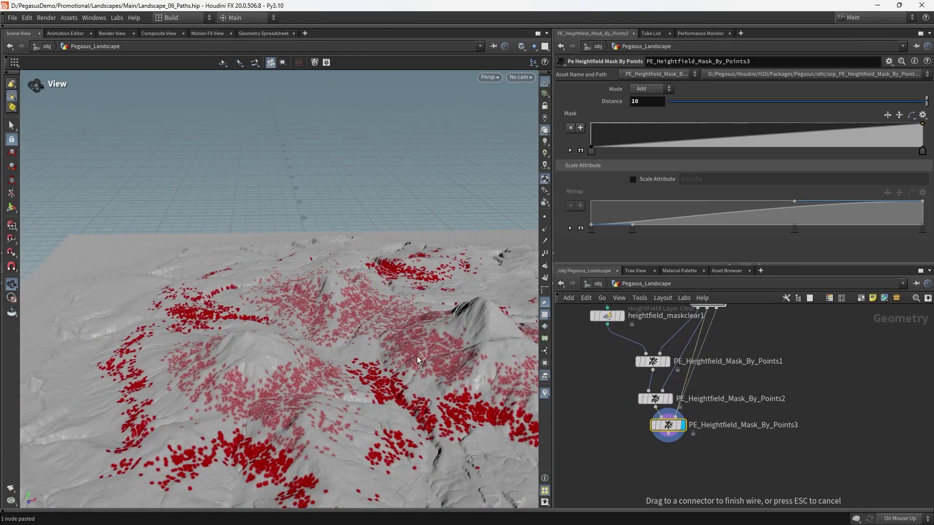
{"action": "left_click_drag", "start_coordinate": [443, 354], "coordinate": [428, 365]}
{"action": "scroll", "coordinate": [690, 394], "scroll_direction": "down", "scroll_amount": 2}
{"action": "left_click_drag", "start_coordinate": [678, 422], "coordinate": [677, 429]}
{"action": "left_click_drag", "start_coordinate": [428, 348], "coordinate": [401, 296]}
- Select all three mask-by-points nodes and apply the Sharp preset to their Mask ramp
{"action": "middle_click_drag", "start_coordinate": [626, 438], "coordinate": [657, 434]}
{"action": "left_click_drag", "start_coordinate": [650, 440], "coordinate": [712, 350]}
{"action": "mouse_move", "coordinate": [750, 430]}
{"action": "middle_mouse_down"}
{"action": "mouse_move", "coordinate": [747, 412]}
{"action": "mouse_move", "coordinate": [744, 423]}
{"action": "middle_mouse_up"}
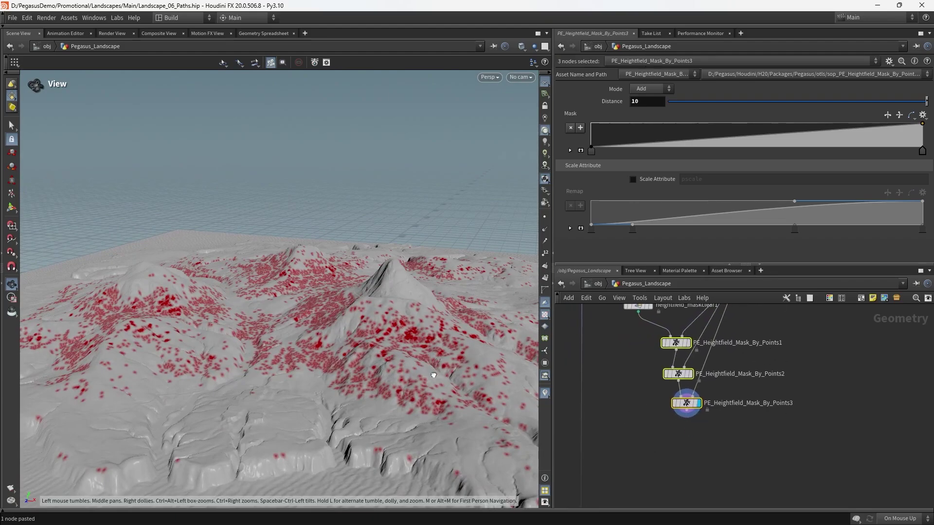
{"action": "mouse_move", "coordinate": [432, 376]}
{"action": "left_mouse_down"}
{"action": "mouse_move", "coordinate": [363, 376]}
{"action": "mouse_move", "coordinate": [430, 372]}
{"action": "left_mouse_up"}
{"action": "left_click", "coordinate": [922, 115]}
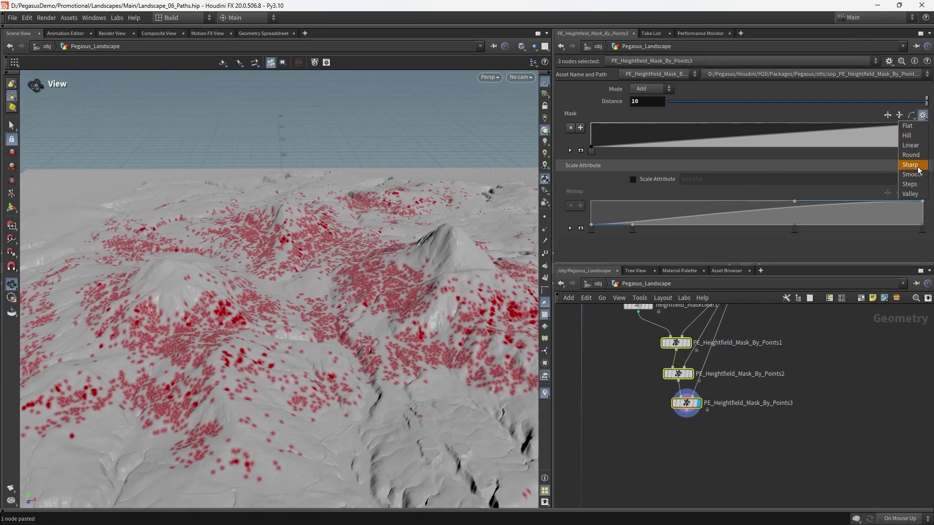
{"action": "left_click", "coordinate": [913, 167]}
{"action": "left_click_drag", "start_coordinate": [367, 288], "coordinate": [382, 317]}
- Set the Distance of the three mask-by-points nodes to 35, trying 25 first, and check the mask on the terrain
{"action": "double_click", "coordinate": [638, 104]}
{"action": "type", "text": "5"}
{"action": "key", "text": "Return"}
{"action": "left_click_drag", "start_coordinate": [368, 271], "coordinate": [398, 315]}
{"action": "left_click", "coordinate": [922, 115]}
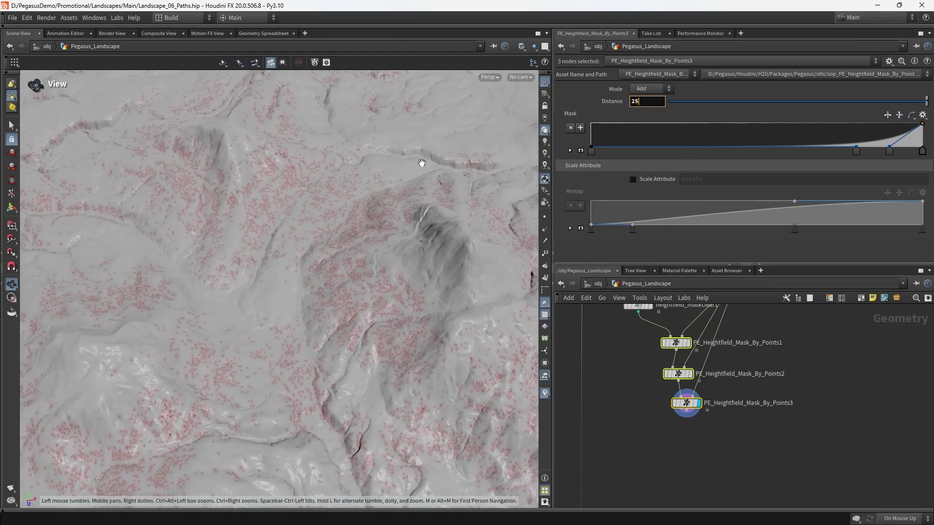
{"action": "key", "text": "Return"}
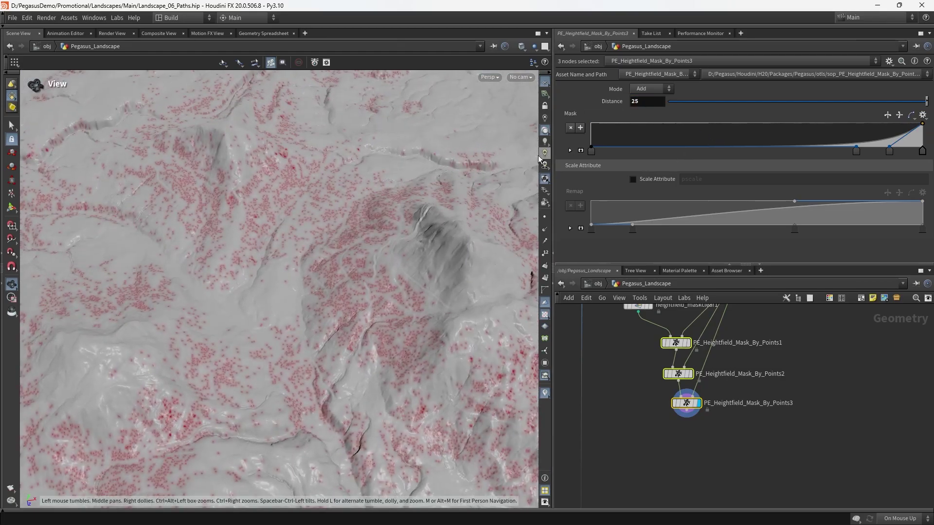
{"action": "scroll", "coordinate": [417, 263], "scroll_direction": "down", "scroll_amount": 5}
{"action": "left_click_drag", "start_coordinate": [418, 264], "coordinate": [412, 290]}
{"action": "scroll", "coordinate": [472, 321], "scroll_direction": "up", "scroll_amount": 5}
{"action": "left_click_drag", "start_coordinate": [472, 321], "coordinate": [380, 304]}
{"action": "scroll", "coordinate": [660, 410], "scroll_direction": "down", "scroll_amount": 6}
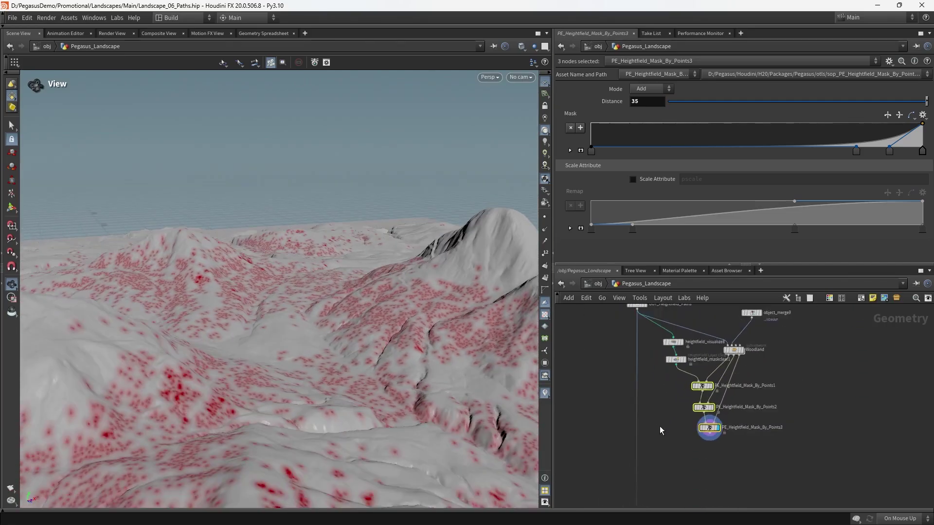
- Add a Pe Heightfield Tint node beside the mask-by-points chain
{"action": "scroll", "coordinate": [660, 426], "scroll_direction": "down", "scroll_amount": 3}
{"action": "scroll", "coordinate": [655, 403], "scroll_direction": "up", "scroll_amount": 3}
{"action": "key", "text": "Tab"}
{"action": "type", "text": "hf"}
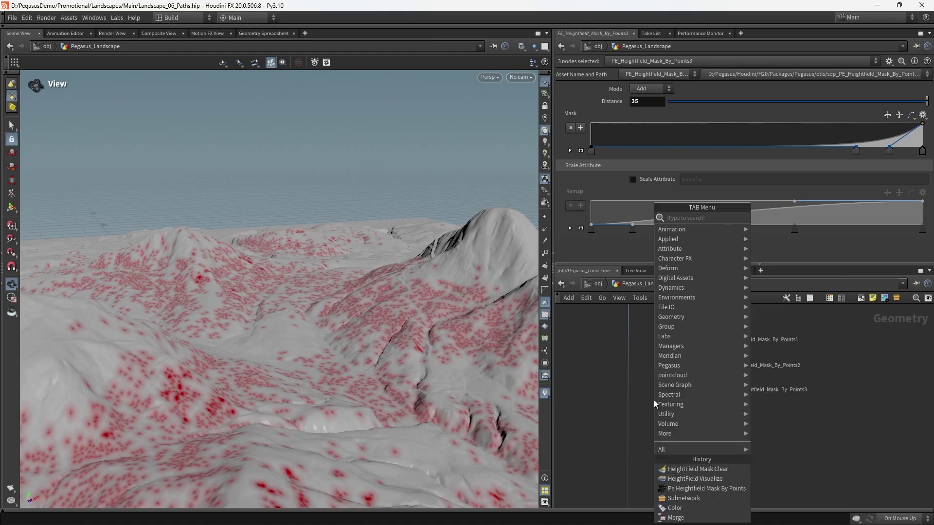
{"action": "left_click", "coordinate": [643, 393]}
{"action": "key", "text": "Tab"}
{"action": "type", "text": "h"}
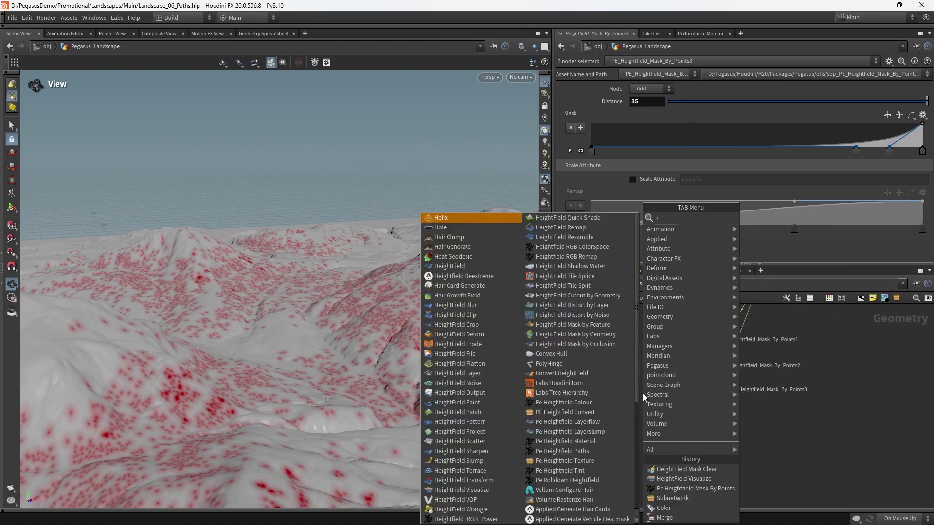
{"action": "type", "text": "eightfield tin"}
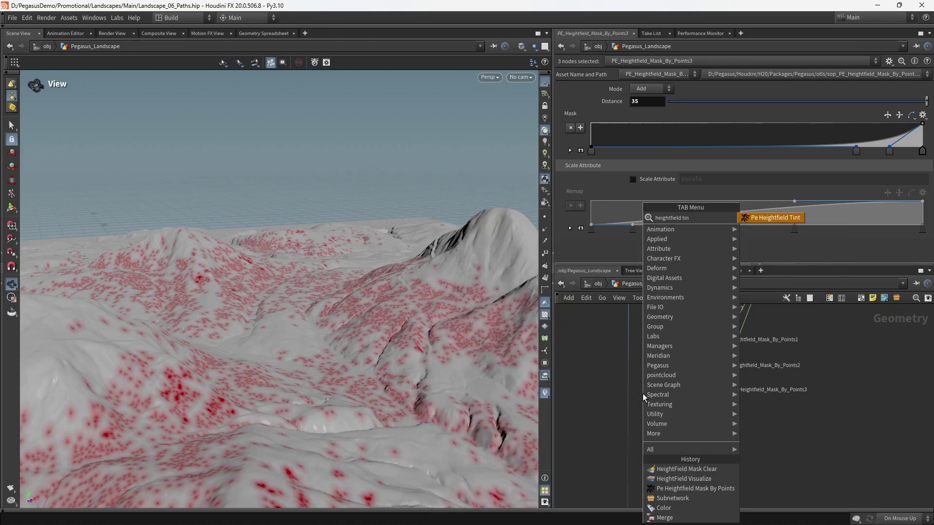
{"action": "key", "text": "Return"}
{"action": "left_click", "coordinate": [644, 396]}
{"action": "scroll", "coordinate": [647, 369], "scroll_direction": "down", "scroll_amount": 2}
{"action": "middle_click_drag", "start_coordinate": [647, 369], "coordinate": [659, 436]}
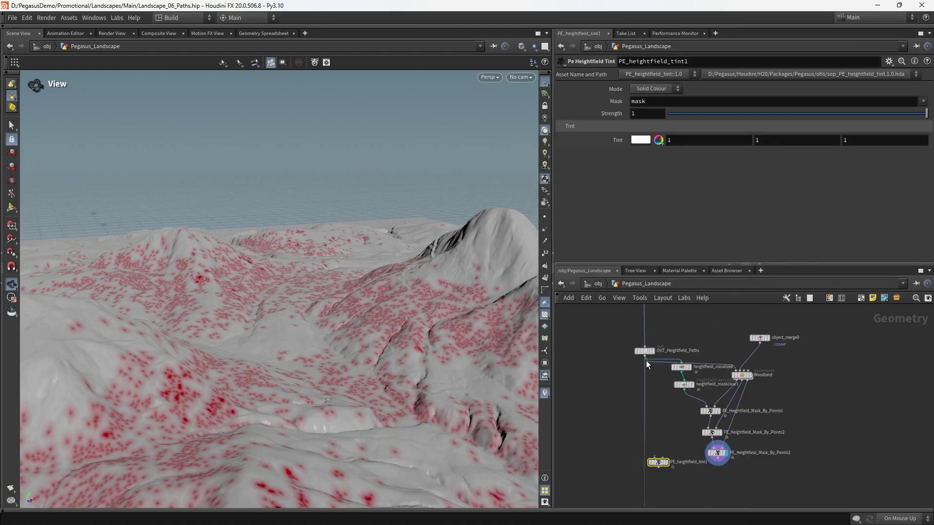
- Connect OUT_Heightfield_Paths and the last mask-by-points node to the tint node's inputs and display the tint node
{"action": "left_click_drag", "start_coordinate": [646, 331], "coordinate": [654, 456]}
{"action": "middle_click_drag", "start_coordinate": [679, 448], "coordinate": [680, 362]}
{"action": "scroll", "coordinate": [677, 364], "scroll_direction": "up", "scroll_amount": 3}
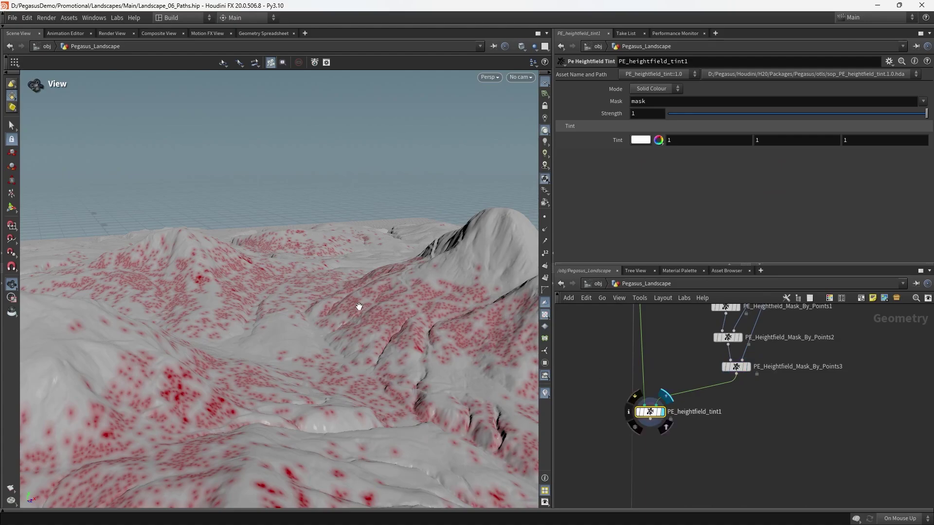
{"action": "left_click_drag", "start_coordinate": [359, 307], "coordinate": [376, 347]}
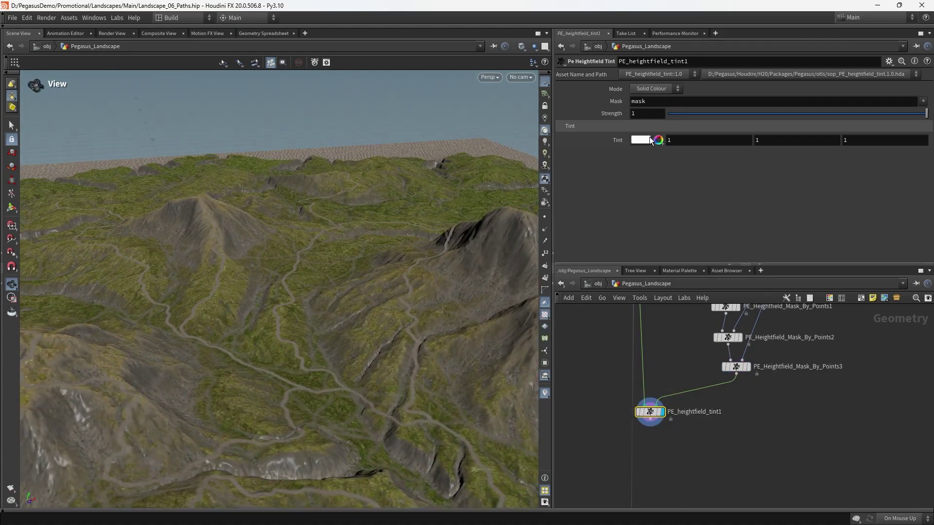
- Set the heightfield tint colour to black
{"action": "left_click", "coordinate": [651, 141]}
{"action": "left_click", "coordinate": [607, 137]}
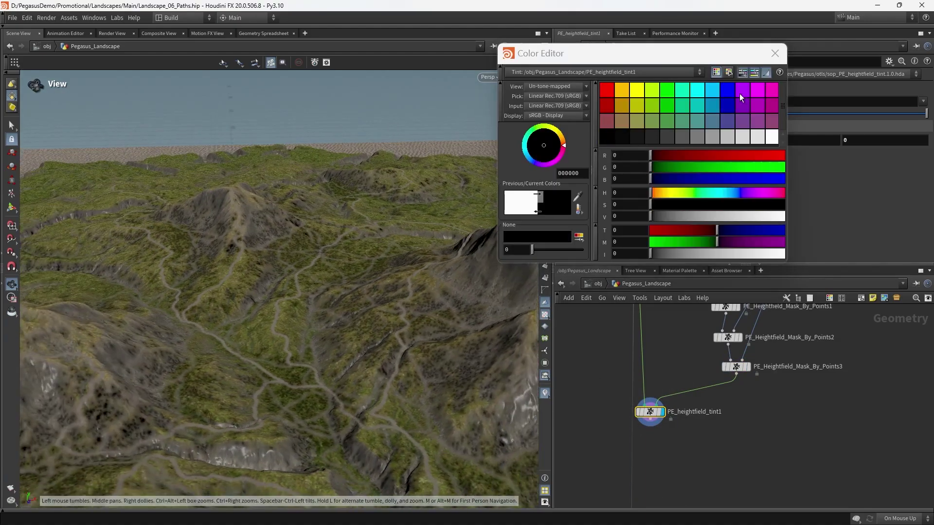
{"action": "left_click", "coordinate": [775, 53]}
- Try several tint Strength values, ending at about 0.4, and inspect the terrain with each
{"action": "left_click_drag", "start_coordinate": [467, 272], "coordinate": [373, 251]}
{"action": "left_click", "coordinate": [705, 114]}
{"action": "left_click_drag", "start_coordinate": [704, 115], "coordinate": [841, 115]}
{"action": "left_click_drag", "start_coordinate": [413, 253], "coordinate": [418, 232]}
{"action": "left_click", "coordinate": [888, 115]}
{"action": "left_click_drag", "start_coordinate": [452, 261], "coordinate": [430, 257]}
{"action": "left_click_drag", "start_coordinate": [888, 113], "coordinate": [870, 113]}
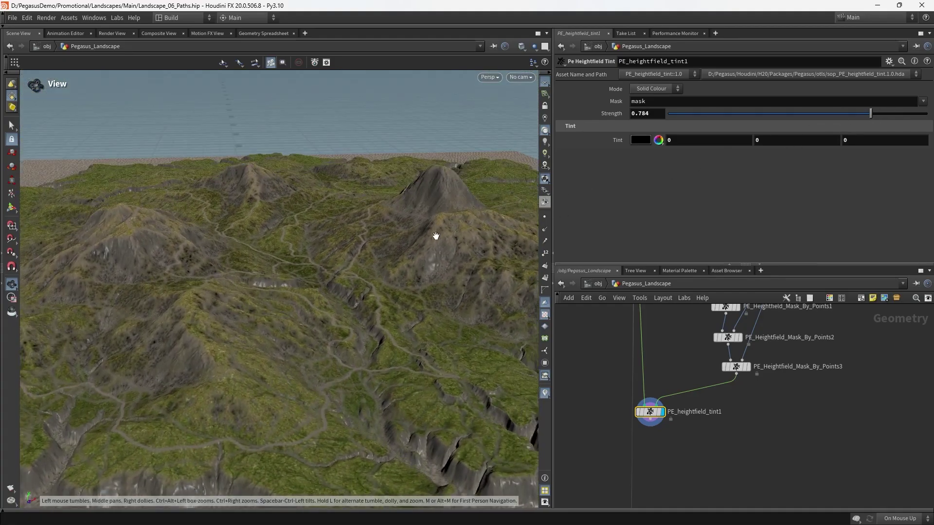
{"action": "left_click_drag", "start_coordinate": [435, 237], "coordinate": [370, 284]}
{"action": "left_click_drag", "start_coordinate": [870, 113], "coordinate": [816, 113]}
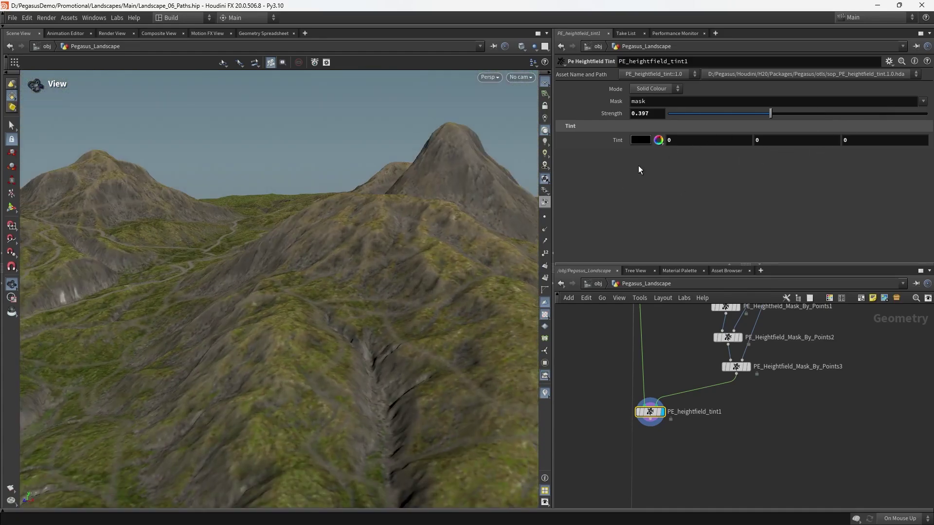
- Set the tint colour to a dark brown of about 0.142, 0.086, 0.013 and the Strength to 0.739
{"action": "left_click", "coordinate": [640, 140]}
{"action": "left_click", "coordinate": [638, 123]}
{"action": "left_click_drag", "start_coordinate": [443, 198], "coordinate": [461, 209]}
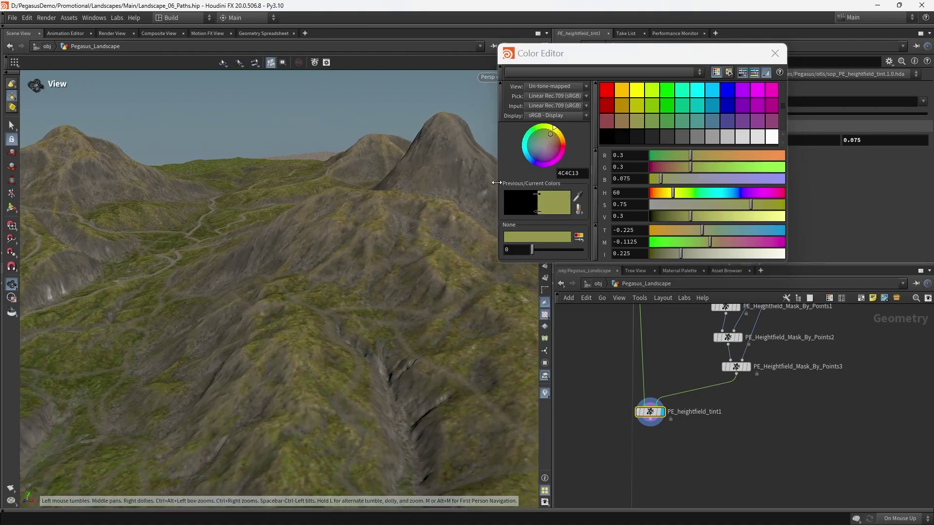
{"action": "left_click", "coordinate": [623, 120]}
{"action": "left_click_drag", "start_coordinate": [690, 216], "coordinate": [673, 216]}
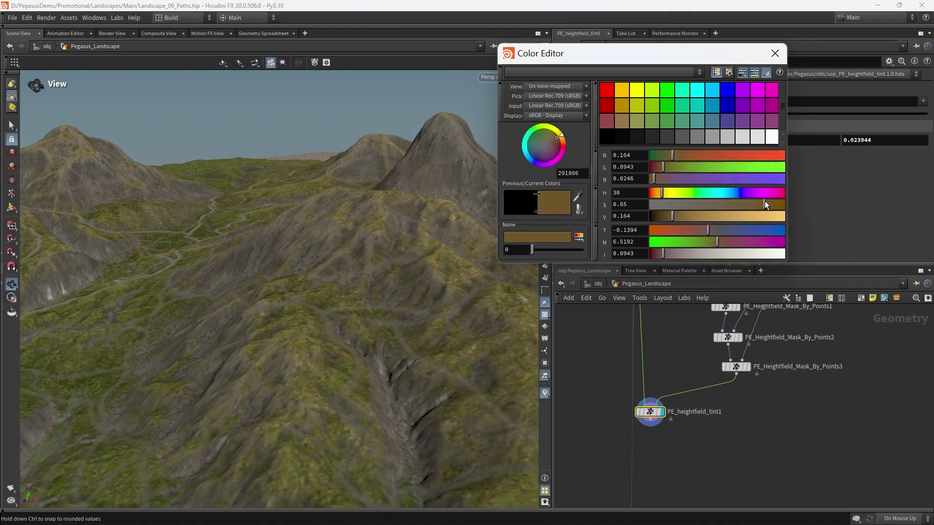
{"action": "left_click_drag", "start_coordinate": [765, 200], "coordinate": [767, 200]}
{"action": "left_click_drag", "start_coordinate": [663, 167], "coordinate": [683, 156]}
{"action": "left_click", "coordinate": [669, 217]}
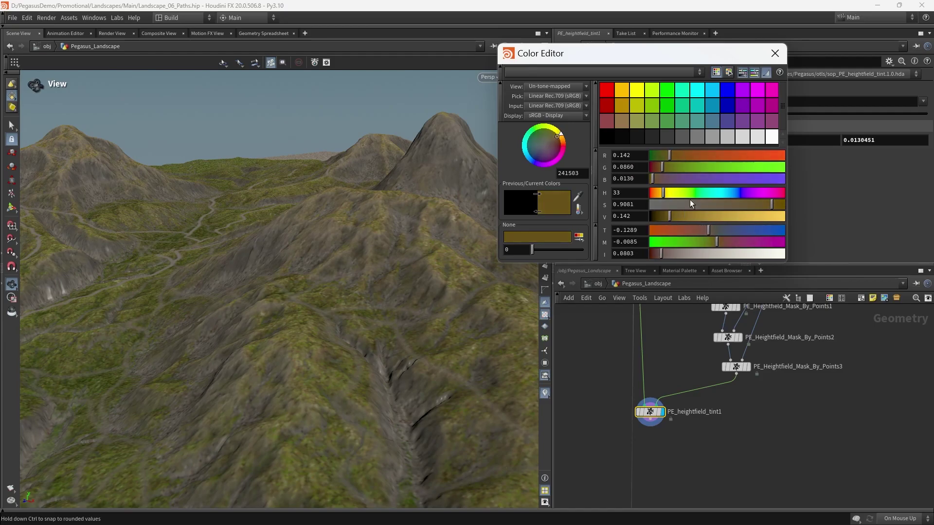
{"action": "left_click", "coordinate": [778, 55]}
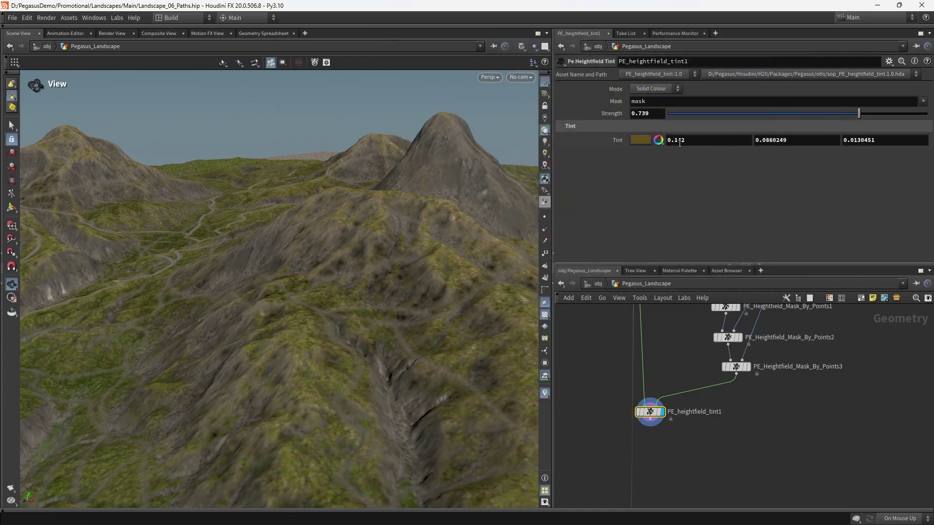
- Brighten the brown tint to a colour value of 0.376 and inspect the terrain
{"action": "left_click", "coordinate": [640, 140]}
{"action": "left_click", "coordinate": [701, 218]}
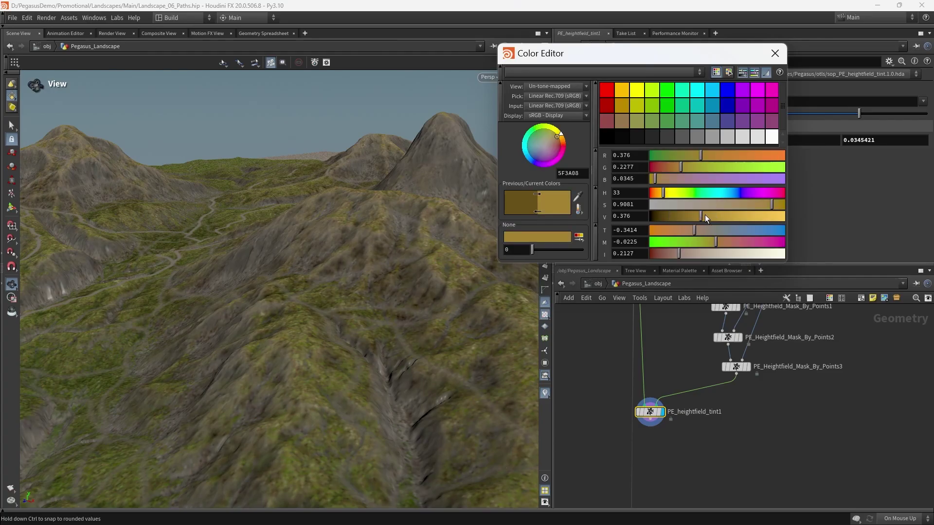
{"action": "left_click_drag", "start_coordinate": [418, 234], "coordinate": [617, 168]}
{"action": "left_click", "coordinate": [781, 57]}
- Adjust the tint to a paler, less saturated brown of about 0.434, 0.246, 0.138 and inspect the island
{"action": "left_click", "coordinate": [640, 140]}
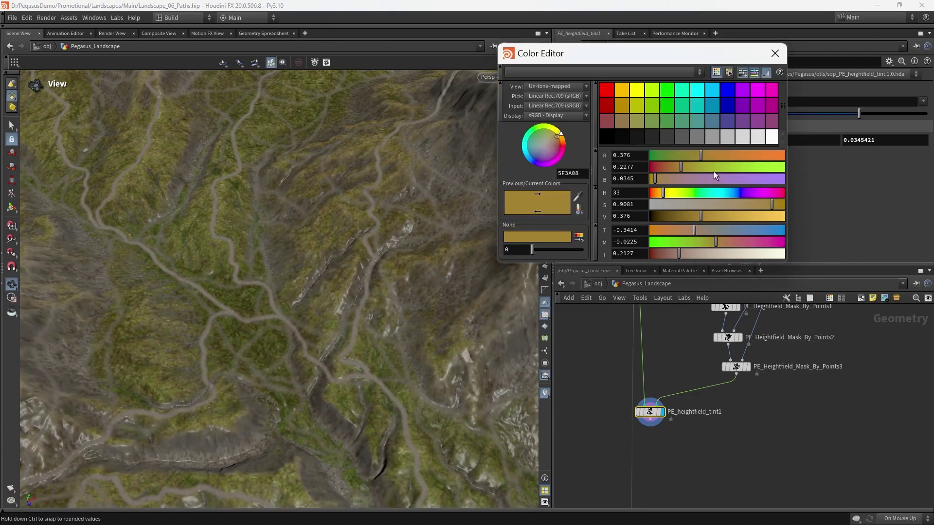
{"action": "left_click_drag", "start_coordinate": [701, 155], "coordinate": [725, 154]}
{"action": "left_click_drag", "start_coordinate": [369, 219], "coordinate": [404, 238]}
{"action": "left_click_drag", "start_coordinate": [723, 217], "coordinate": [704, 217]}
{"action": "left_click_drag", "start_coordinate": [773, 204], "coordinate": [708, 217]}
{"action": "left_click_drag", "start_coordinate": [321, 228], "coordinate": [217, 292]}
{"action": "scroll", "coordinate": [217, 293], "scroll_direction": "up", "scroll_amount": 3}
{"action": "left_click", "coordinate": [776, 57]}
{"action": "scroll", "coordinate": [346, 302], "scroll_direction": "down", "scroll_amount": 6}
{"action": "left_click_drag", "start_coordinate": [346, 302], "coordinate": [313, 261]}
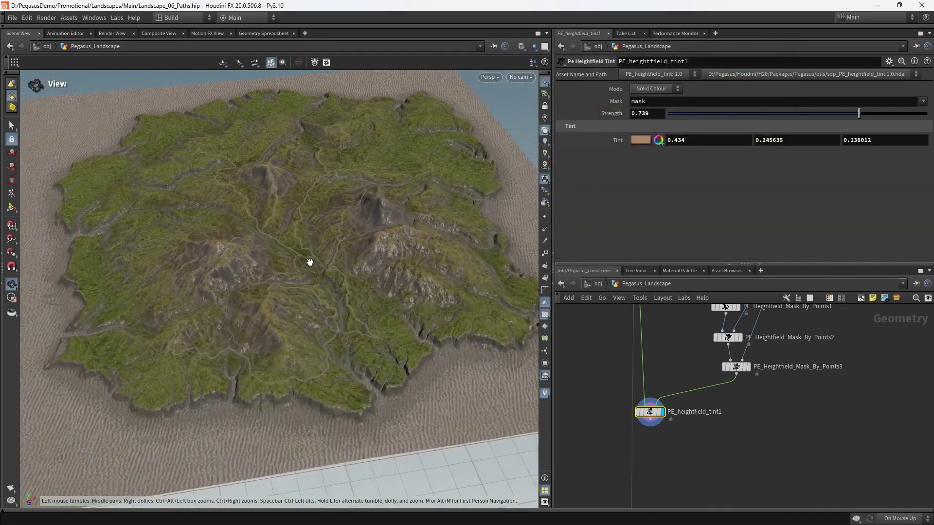
{"action": "scroll", "coordinate": [381, 256], "scroll_direction": "up", "scroll_amount": 5}
- Bypass and re-enable the tint node to compare the landscape with and without the woodland tint
{"action": "left_click", "coordinate": [638, 412]}
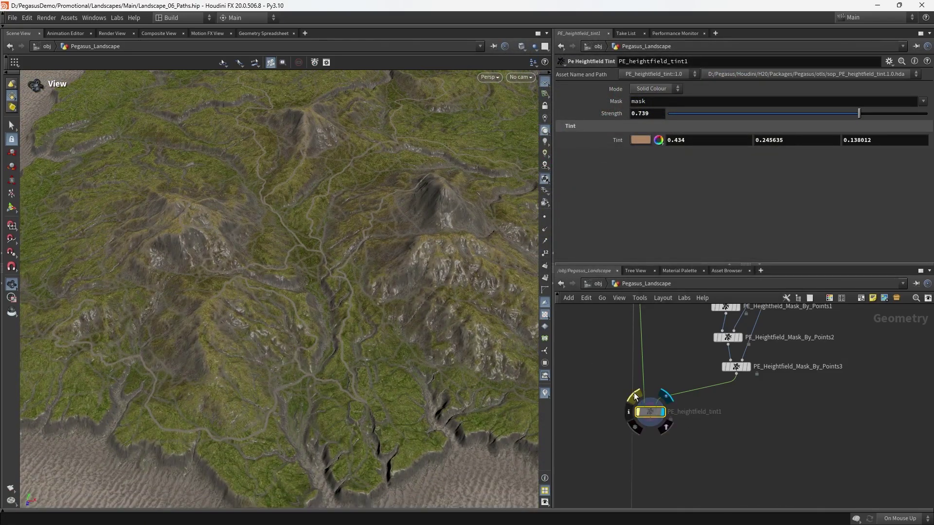
{"action": "left_click", "coordinate": [632, 392]}
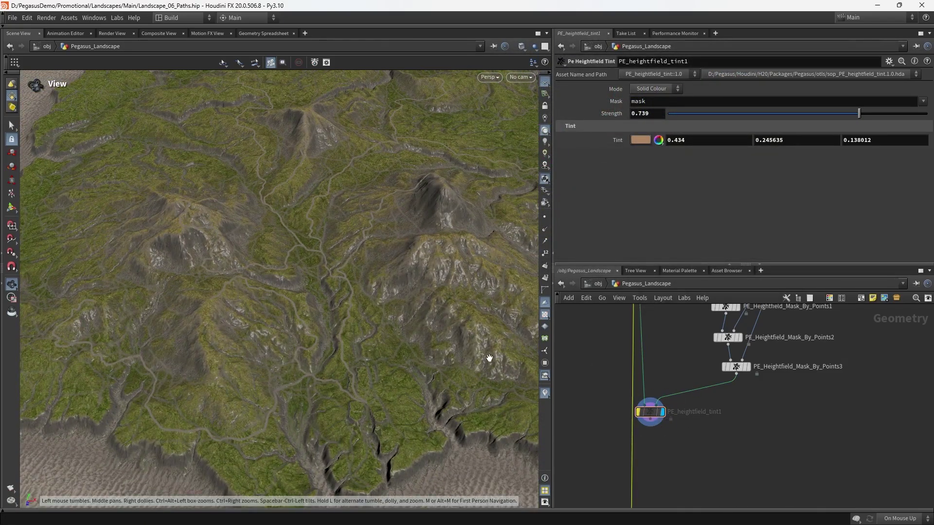
{"action": "left_click", "coordinate": [639, 411]}
{"action": "middle_click_drag", "start_coordinate": [772, 411], "coordinate": [682, 378]}
{"action": "scroll", "coordinate": [682, 378], "scroll_direction": "down", "scroll_amount": 1}
{"action": "left_click_drag", "start_coordinate": [486, 387], "coordinate": [501, 334]}
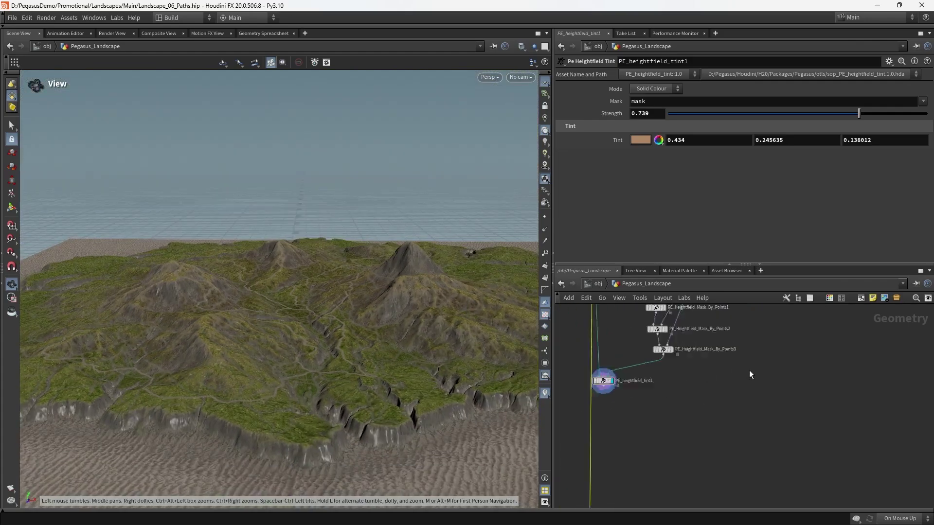
- Add a Null node below the third mask-by-points node, connected to its output
{"action": "scroll", "coordinate": [658, 383], "scroll_direction": "up", "scroll_amount": 1}
{"action": "key", "text": "Tab"}
{"action": "type", "text": "null"}
{"action": "key", "text": "Return"}
{"action": "left_click", "coordinate": [667, 382]}
{"action": "left_click_drag", "start_coordinate": [454, 345], "coordinate": [426, 335]}
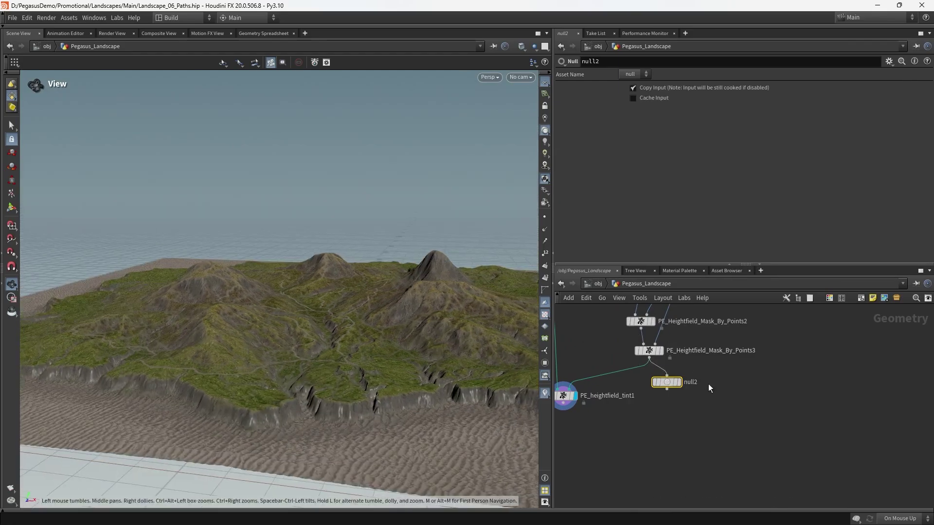
- Rename the null Woodland_Mask and route the tint node's mask input through it
{"action": "middle_click_drag", "start_coordinate": [711, 390], "coordinate": [702, 374]}
{"action": "left_click_drag", "start_coordinate": [652, 361], "coordinate": [644, 361]}
{"action": "middle_click_drag", "start_coordinate": [702, 376], "coordinate": [720, 365]}
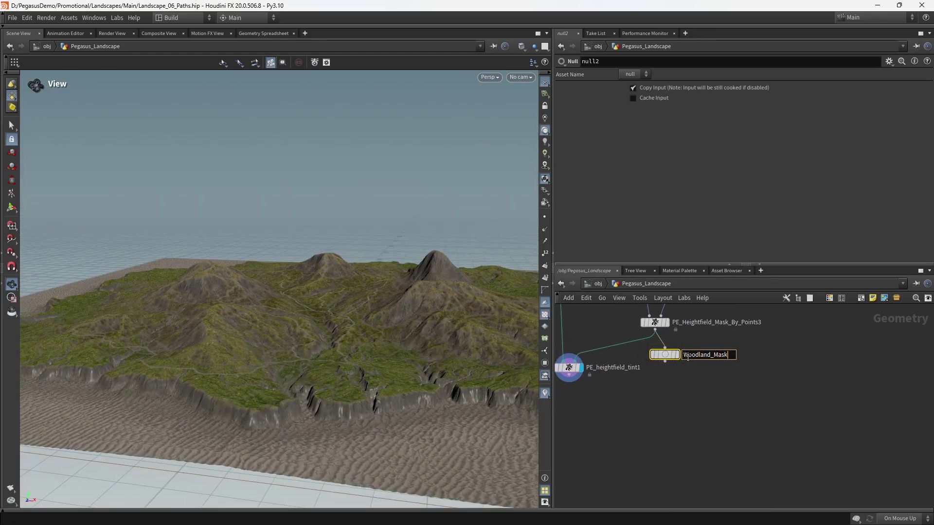
{"action": "key", "text": "Return"}
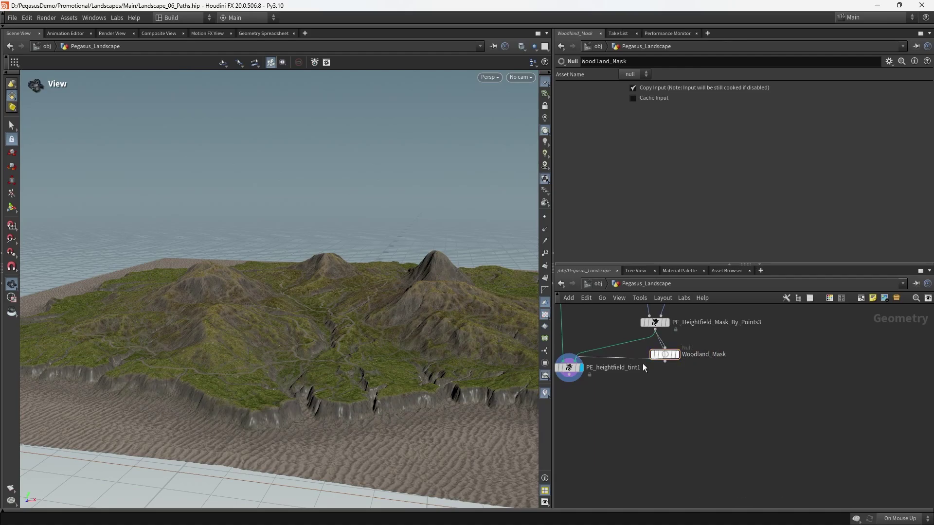
- Add an Object Merge node that references ../Woodland_Mask as Object 1
{"action": "key", "text": "Tab"}
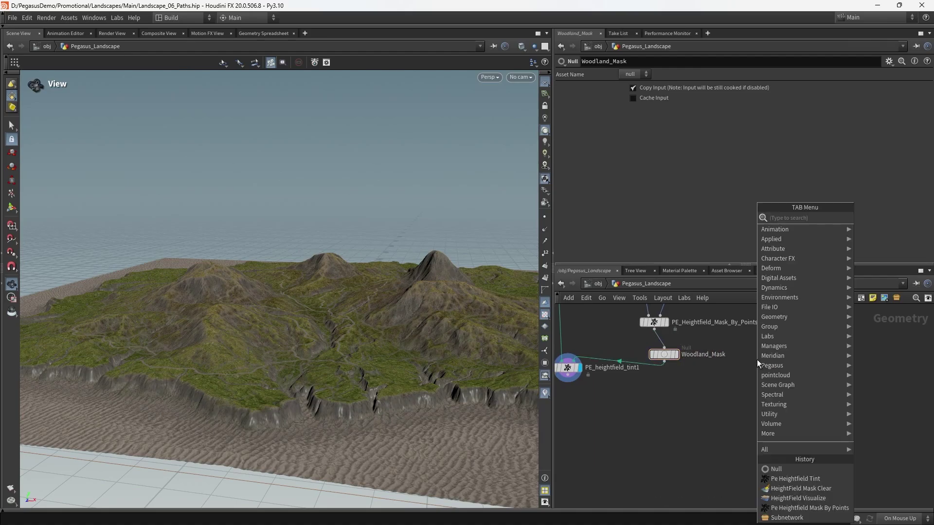
{"action": "type", "text": "object"}
{"action": "key", "text": "Return"}
{"action": "left_click", "coordinate": [744, 391]}
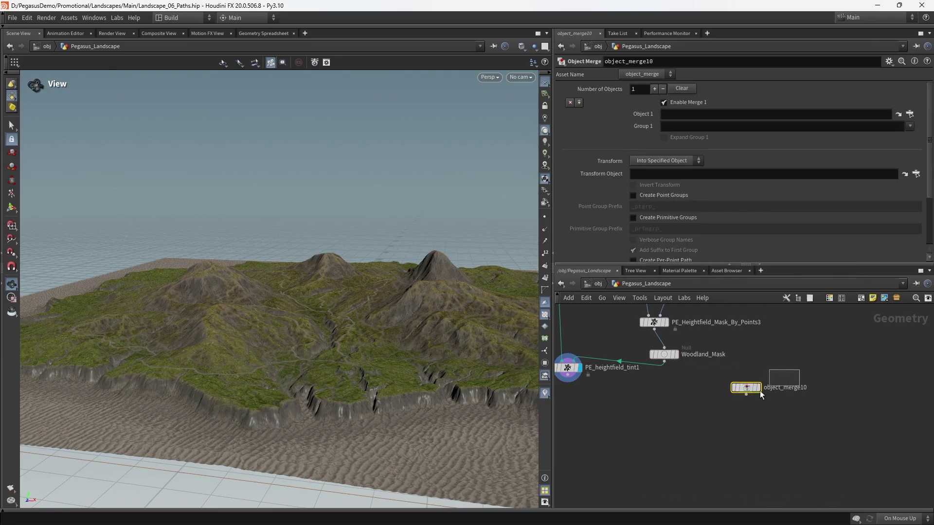
{"action": "mouse_move", "coordinate": [673, 352]}
{"action": "scroll", "coordinate": [812, 370], "scroll_direction": "down", "scroll_amount": 3}
{"action": "middle_click_drag", "start_coordinate": [812, 370], "coordinate": [696, 396]}
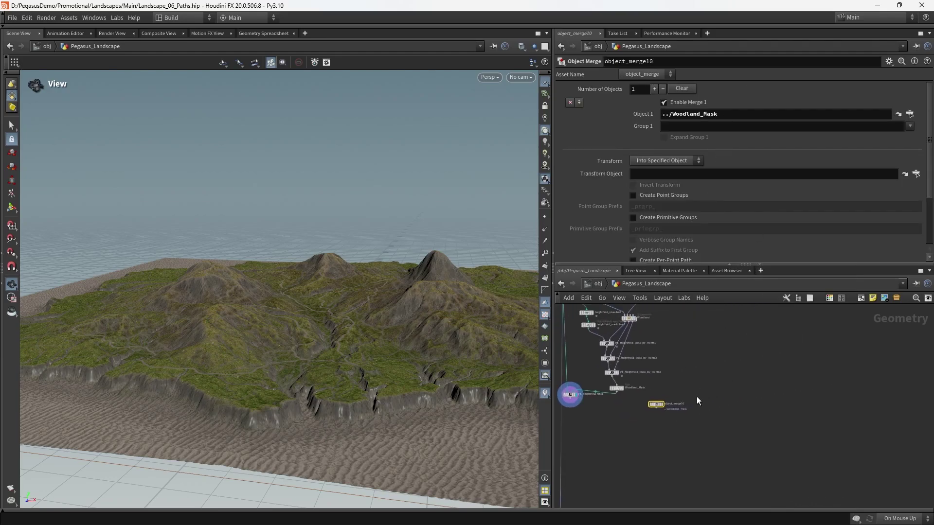
- Move the object merge beside the ID map null elsewhere in the network and rename that null IDMAP_A
{"action": "scroll", "coordinate": [686, 401], "scroll_direction": "down", "scroll_amount": 3}
{"action": "scroll", "coordinate": [757, 427], "scroll_direction": "up", "scroll_amount": 7}
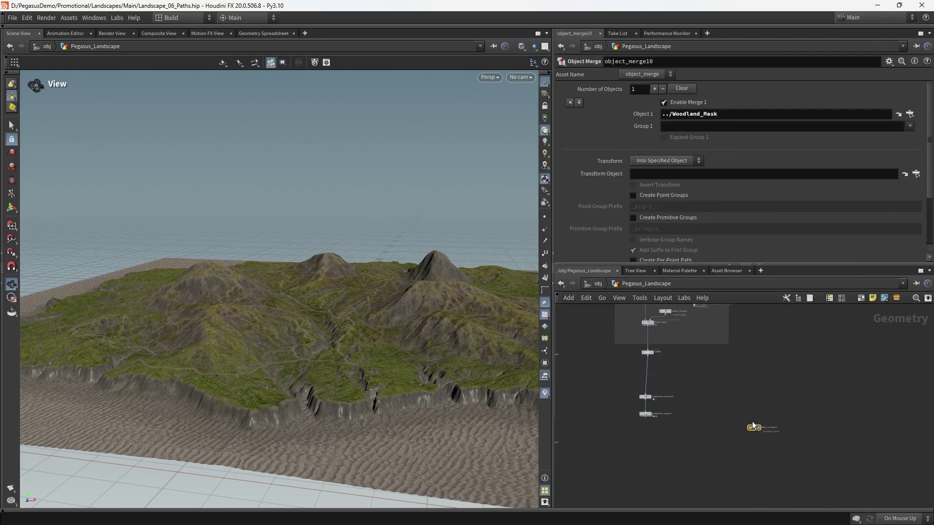
{"action": "scroll", "coordinate": [689, 401], "scroll_direction": "up", "scroll_amount": 3}
{"action": "double_click", "coordinate": [676, 393]}
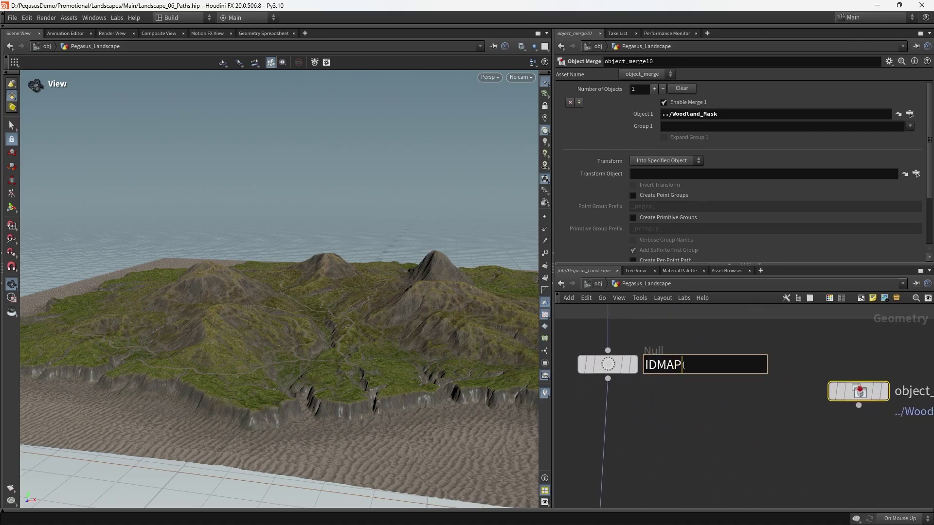
{"action": "key", "text": "Return"}
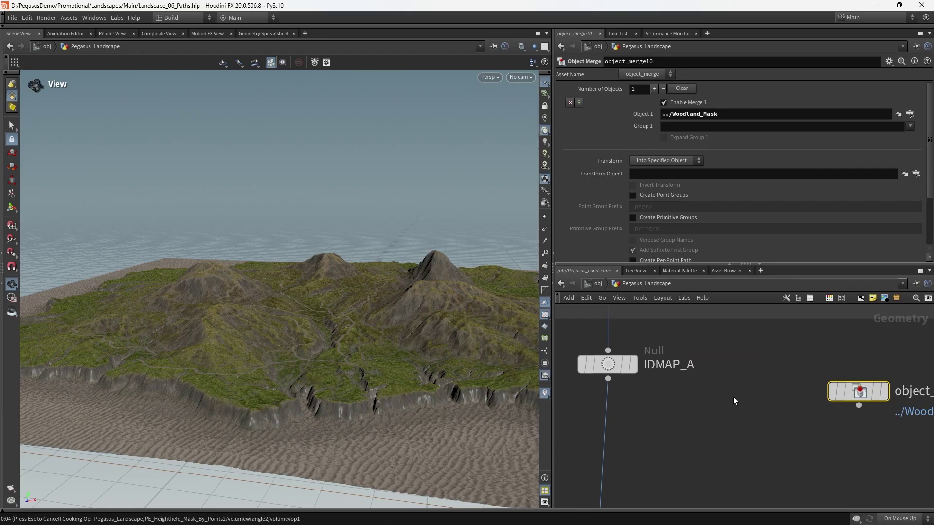
- Look over the network around the IDMAP_A null, its heightfield output chain and the Woodland_Mask object merge
{"action": "left_click", "coordinate": [734, 396]}
{"action": "scroll", "coordinate": [733, 396], "scroll_direction": "down", "scroll_amount": 3}
{"action": "middle_click_drag", "start_coordinate": [733, 397], "coordinate": [724, 389]}
{"action": "middle_click_drag", "start_coordinate": [651, 478], "coordinate": [662, 406]}
{"action": "left_click_drag", "start_coordinate": [636, 414], "coordinate": [691, 488]}
{"action": "scroll", "coordinate": [681, 460], "scroll_direction": "down", "scroll_amount": 1}
{"action": "mouse_move", "coordinate": [675, 449]}
{"action": "middle_mouse_down"}
{"action": "mouse_move", "coordinate": [666, 407]}
{"action": "mouse_move", "coordinate": [672, 445]}
{"action": "middle_mouse_up"}
{"action": "middle_click_drag", "start_coordinate": [685, 370], "coordinate": [679, 444]}
{"action": "left_click", "coordinate": [707, 391]}
{"action": "middle_click_drag", "start_coordinate": [708, 392], "coordinate": [712, 400]}
{"action": "middle_click_drag", "start_coordinate": [704, 357], "coordinate": [706, 413]}
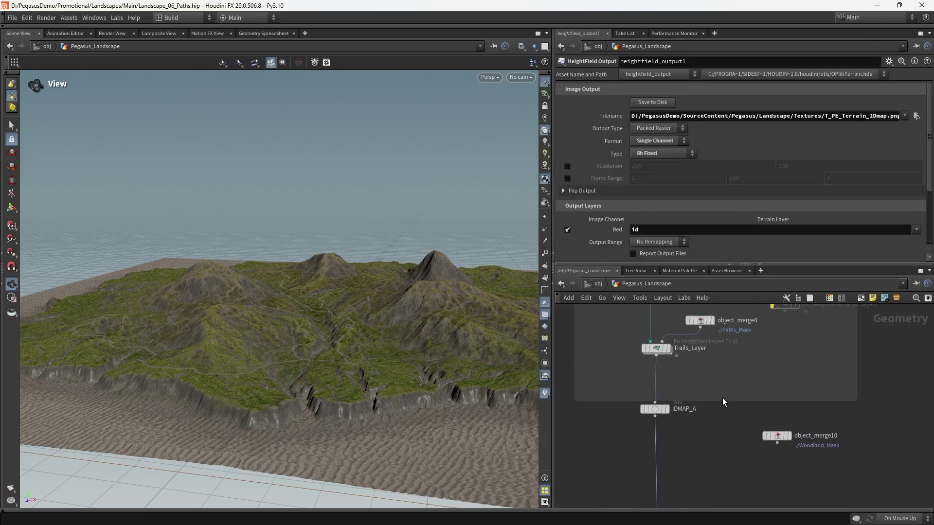
{"action": "left_click_drag", "start_coordinate": [723, 399], "coordinate": [715, 375]}
{"action": "scroll", "coordinate": [717, 376], "scroll_direction": "down", "scroll_amount": 2}
{"action": "scroll", "coordinate": [685, 389], "scroll_direction": "up", "scroll_amount": 1}
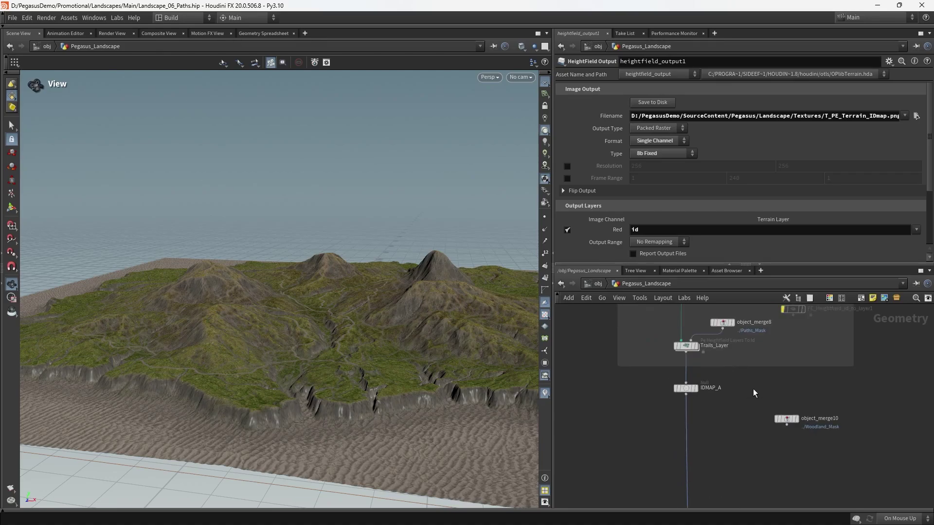
{"action": "scroll", "coordinate": [732, 409], "scroll_direction": "down", "scroll_amount": 4}
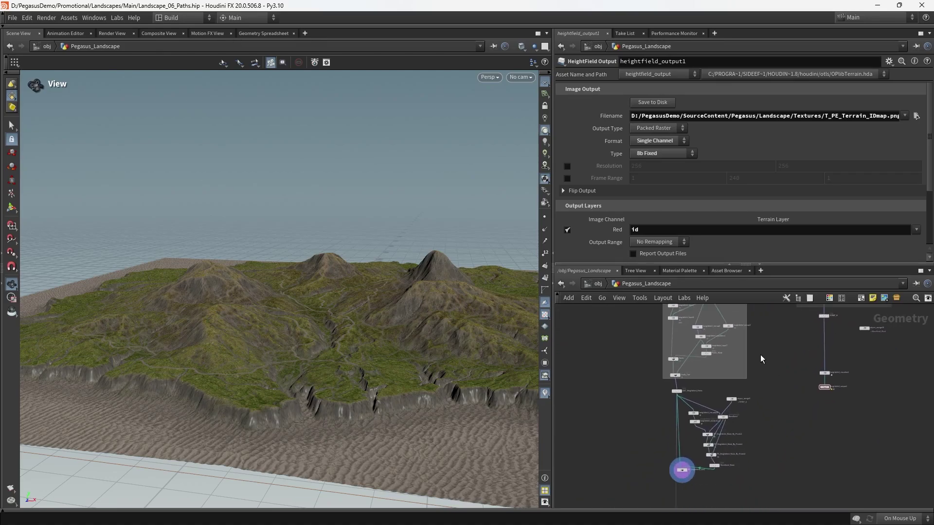
{"action": "left_click_drag", "start_coordinate": [619, 473], "coordinate": [620, 473]}
{"action": "scroll", "coordinate": [775, 392], "scroll_direction": "up", "scroll_amount": 4}
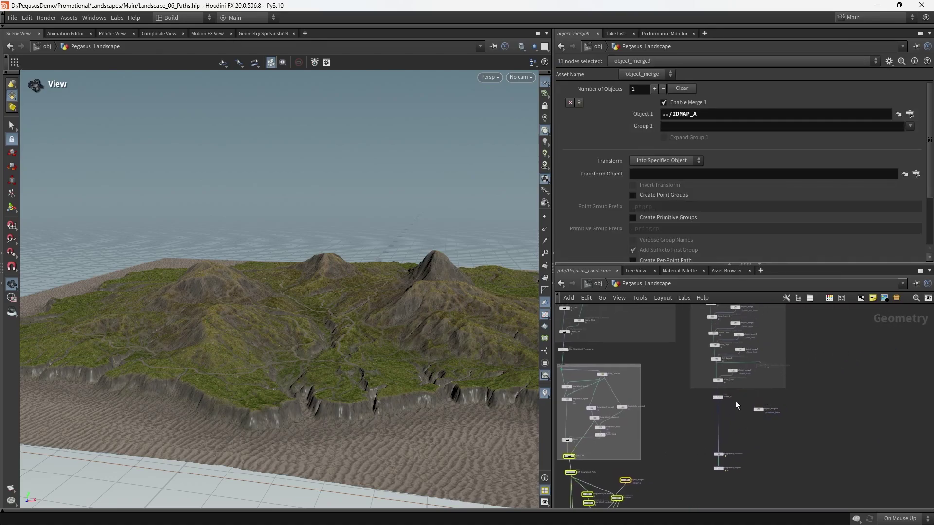
{"action": "left_click", "coordinate": [702, 426]}
{"action": "middle_click_drag", "start_coordinate": [742, 437], "coordinate": [727, 388]}
{"action": "scroll", "coordinate": [727, 387], "scroll_direction": "up", "scroll_amount": 3}
{"action": "left_click", "coordinate": [721, 430]}
{"action": "middle_click_drag", "start_coordinate": [721, 430], "coordinate": [728, 344]}
{"action": "scroll", "coordinate": [728, 344], "scroll_direction": "down", "scroll_amount": 2}
{"action": "middle_click_drag", "start_coordinate": [567, 419], "coordinate": [681, 413]}
{"action": "scroll", "coordinate": [675, 414], "scroll_direction": "down", "scroll_amount": 5}
{"action": "scroll", "coordinate": [766, 399], "scroll_direction": "up", "scroll_amount": 5}
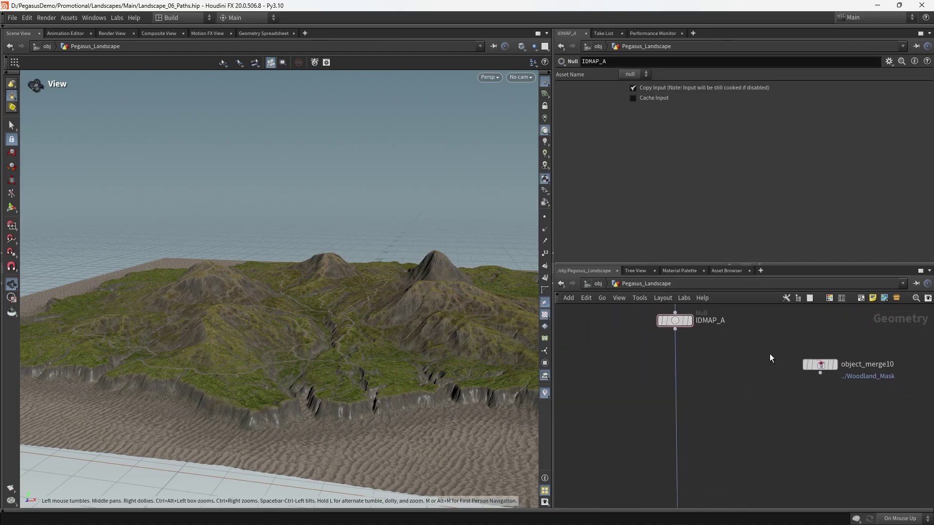
{"action": "left_click", "coordinate": [819, 365]}
{"action": "middle_click_drag", "start_coordinate": [822, 403], "coordinate": [773, 389]}
{"action": "scroll", "coordinate": [773, 389], "scroll_direction": "down", "scroll_amount": 1}
{"action": "scroll", "coordinate": [719, 375], "scroll_direction": "down", "scroll_amount": 4}
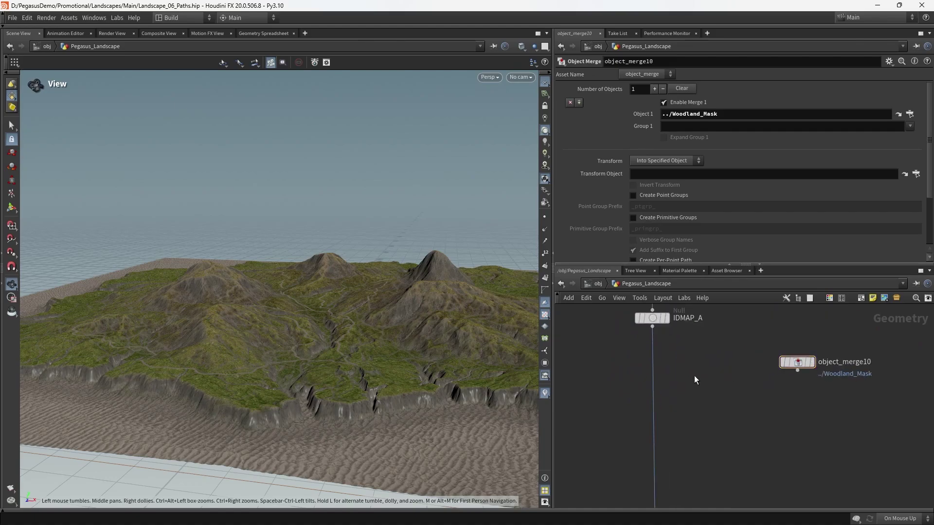
- Duplicate the Trails_Layer node, place the copy below IDMAP_A and cut the copy's input wires
{"action": "left_click", "coordinate": [677, 353]}
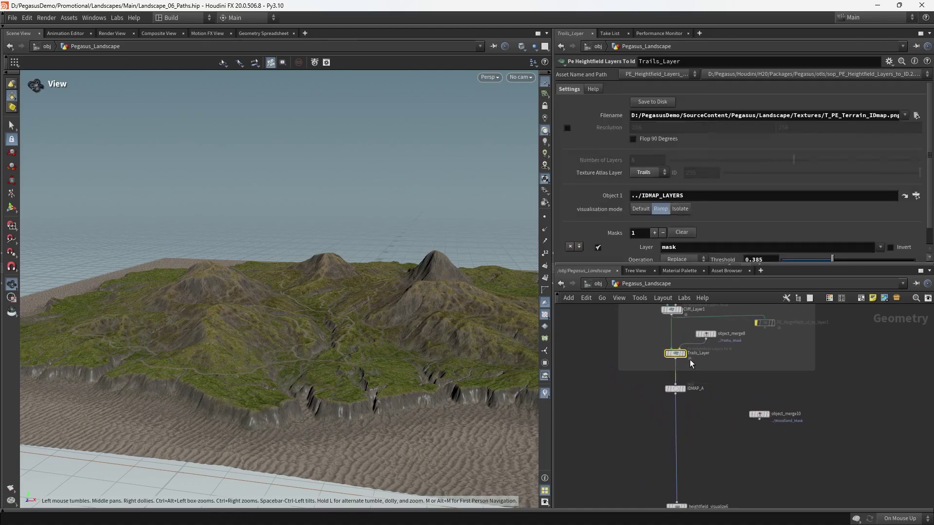
{"action": "middle_click_drag", "start_coordinate": [711, 418], "coordinate": [708, 395]}
{"action": "left_click", "coordinate": [707, 395]}
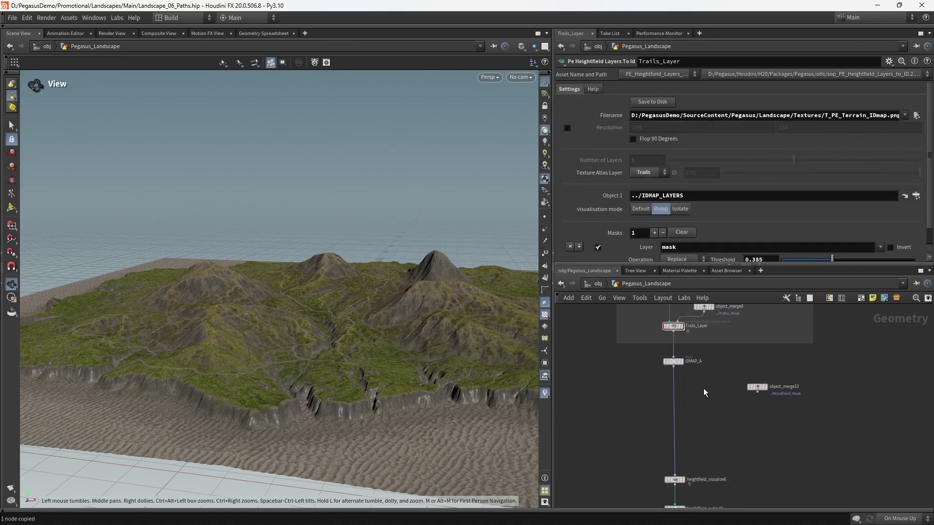
{"action": "key", "text": "ctrl+v"}
{"action": "scroll", "coordinate": [702, 389], "scroll_direction": "up", "scroll_amount": 4}
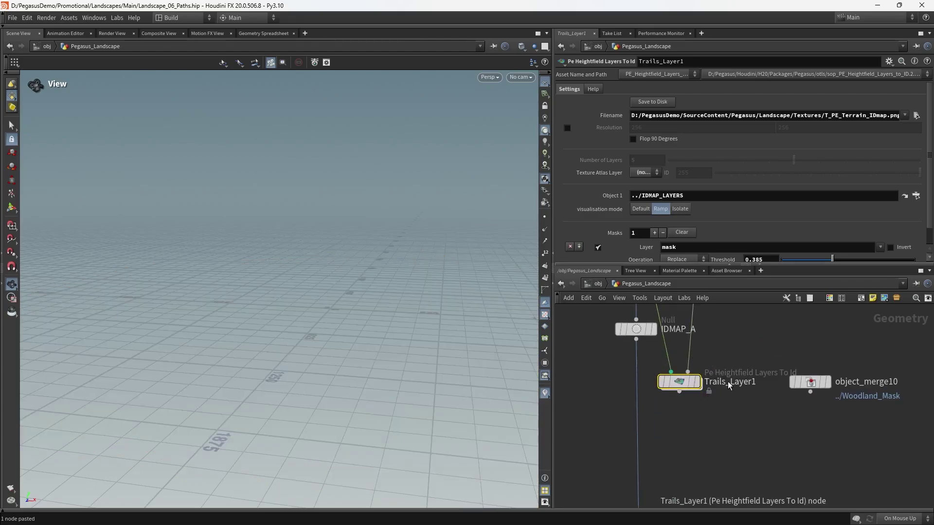
{"action": "left_click_drag", "start_coordinate": [728, 381], "coordinate": [733, 414]}
{"action": "scroll", "coordinate": [726, 414], "scroll_direction": "down", "scroll_amount": 3}
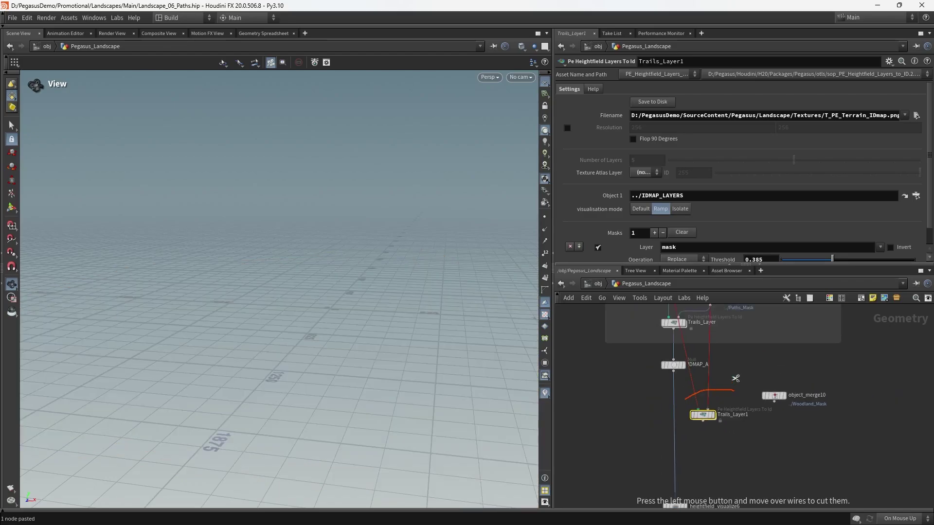
{"action": "left_click_drag", "start_coordinate": [736, 376], "coordinate": [729, 395]}
- Rename the copied layer node Woodland_Layer
{"action": "scroll", "coordinate": [730, 410], "scroll_direction": "up", "scroll_amount": 2}
{"action": "double_click", "coordinate": [738, 419]}
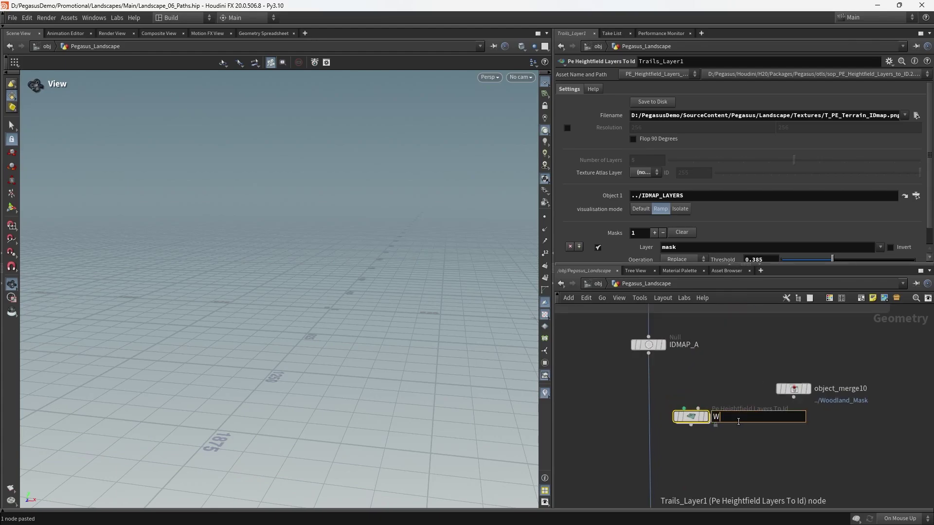
{"action": "type", "text": "Woodland_Layer"}
{"action": "key", "text": "Return"}
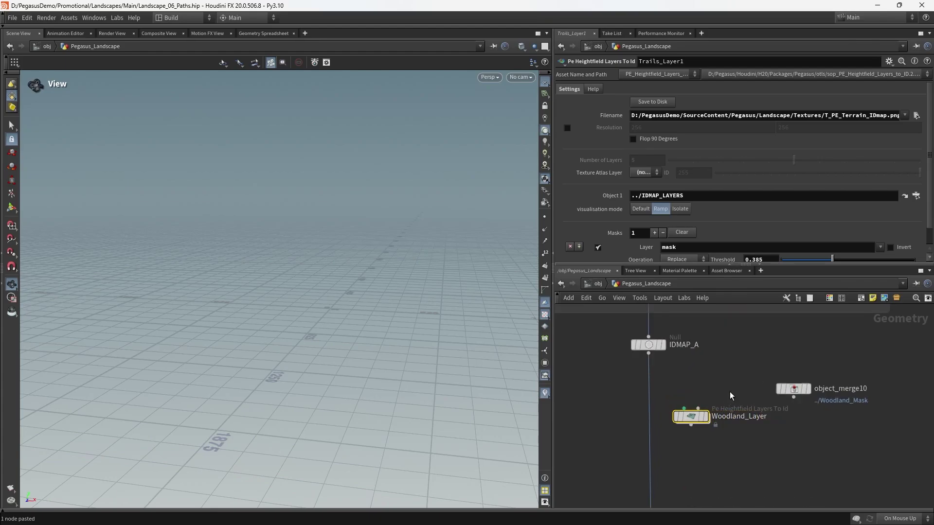
- Add a seventh layer named Woodland to the IDMAP_LAYERS node
{"action": "scroll", "coordinate": [736, 377], "scroll_direction": "down", "scroll_amount": 5}
{"action": "middle_click_drag", "start_coordinate": [842, 405], "coordinate": [829, 507]}
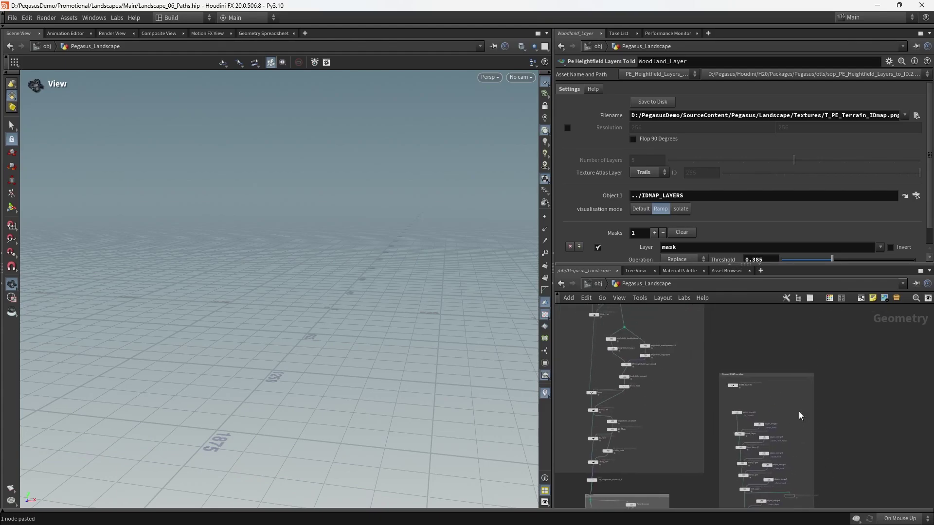
{"action": "scroll", "coordinate": [742, 386], "scroll_direction": "up", "scroll_amount": 4}
{"action": "left_click", "coordinate": [724, 380]}
{"action": "scroll", "coordinate": [743, 385], "scroll_direction": "up", "scroll_amount": 3}
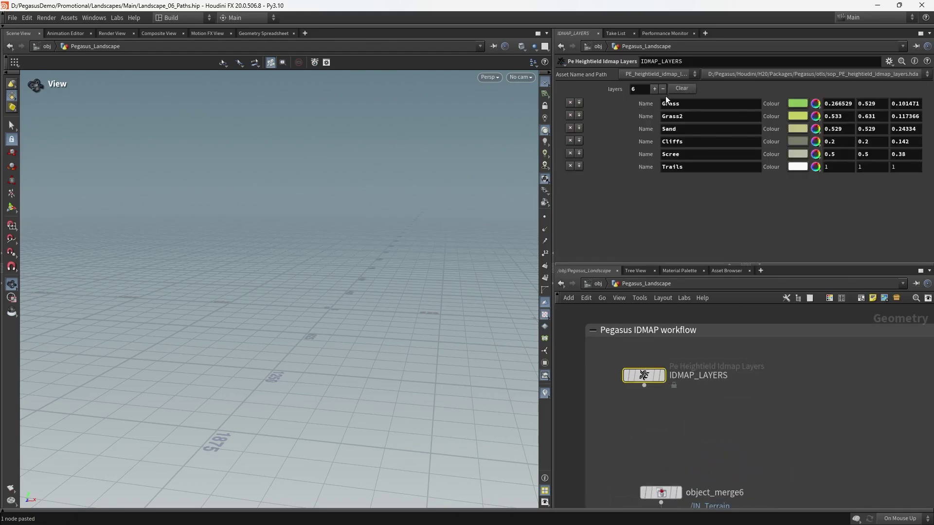
{"action": "left_click", "coordinate": [654, 89]}
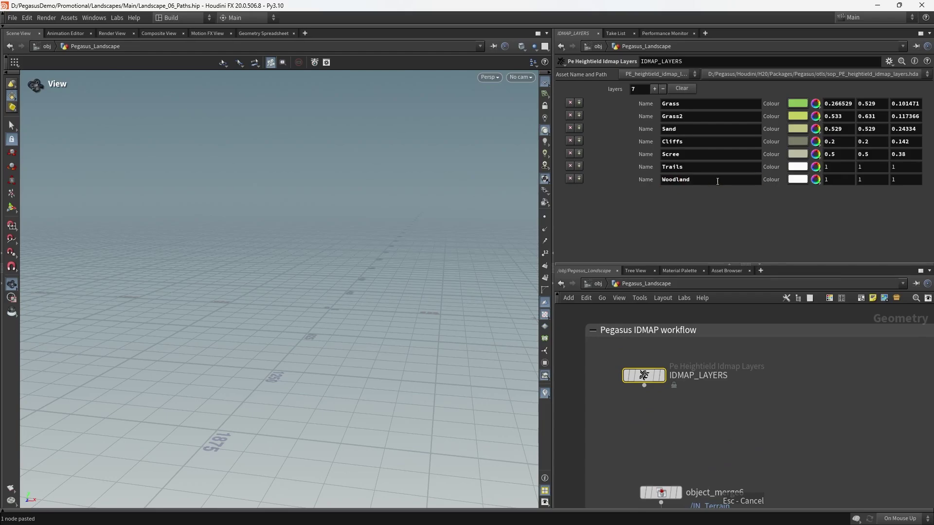
- Set the Woodland layer's colour to a brown of 0.3, 0.1875, 0.075
{"action": "left_click", "coordinate": [803, 179]}
{"action": "left_click", "coordinate": [637, 123]}
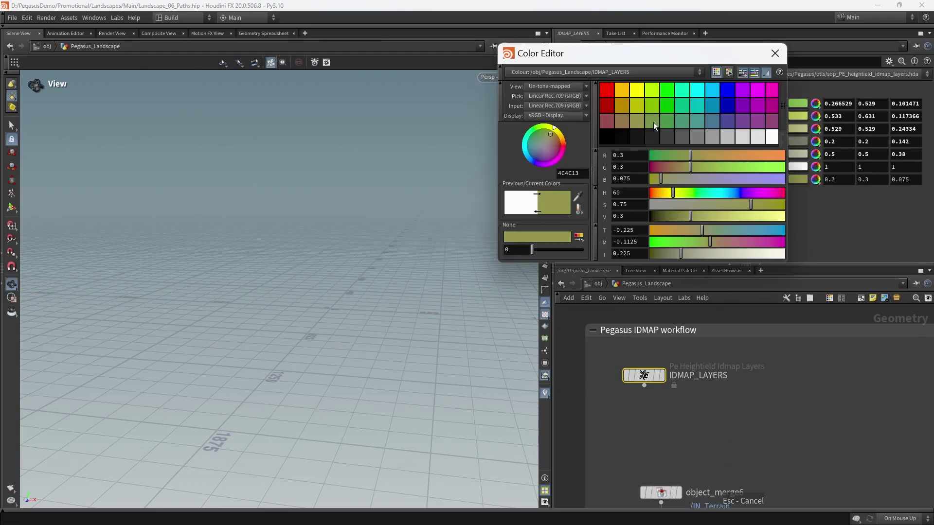
{"action": "left_click", "coordinate": [775, 53]}
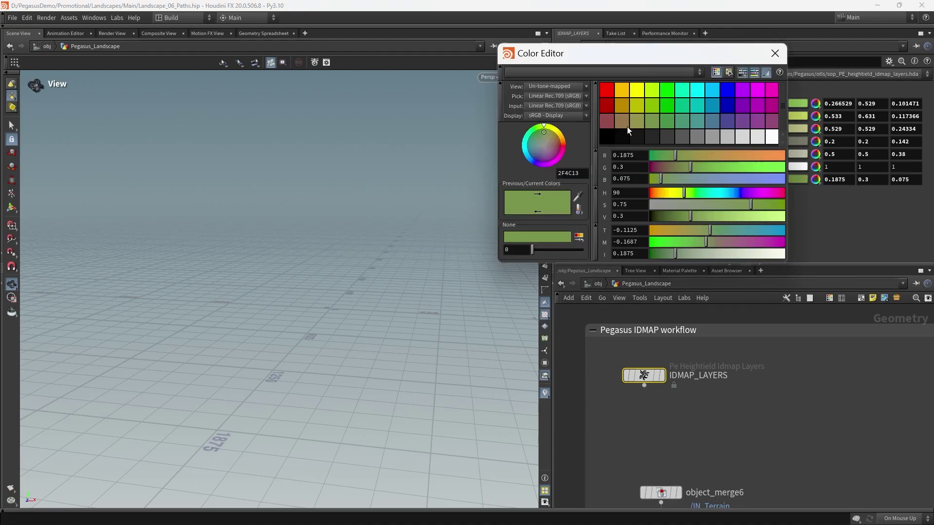
{"action": "left_click", "coordinate": [625, 125]}
{"action": "left_click", "coordinate": [807, 360]}
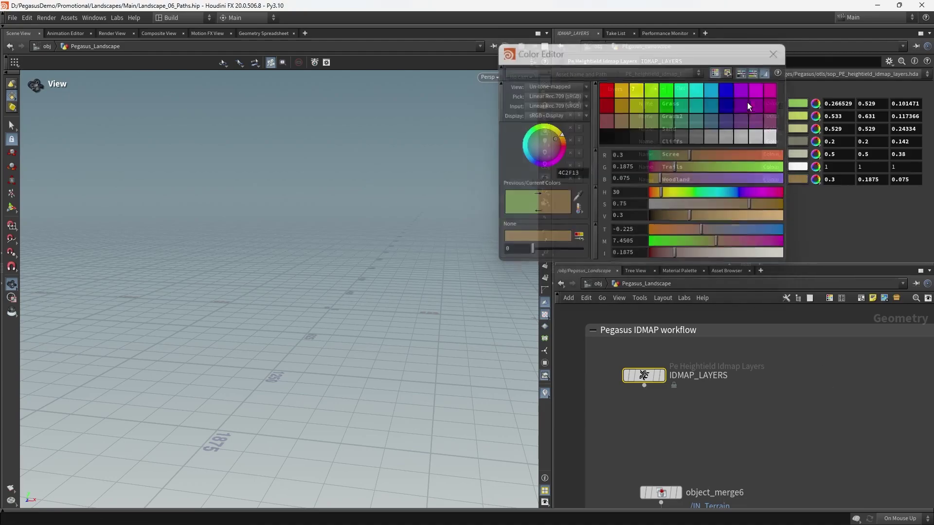
- Connect IDMAP_A to Woodland_Layer's first input and the Woodland_Mask object merge to its mask input
{"action": "scroll", "coordinate": [866, 452], "scroll_direction": "down", "scroll_amount": 4}
{"action": "middle_click_drag", "start_coordinate": [866, 452], "coordinate": [773, 312]}
{"action": "scroll", "coordinate": [806, 376], "scroll_direction": "down", "scroll_amount": 4}
{"action": "scroll", "coordinate": [749, 425], "scroll_direction": "up", "scroll_amount": 5}
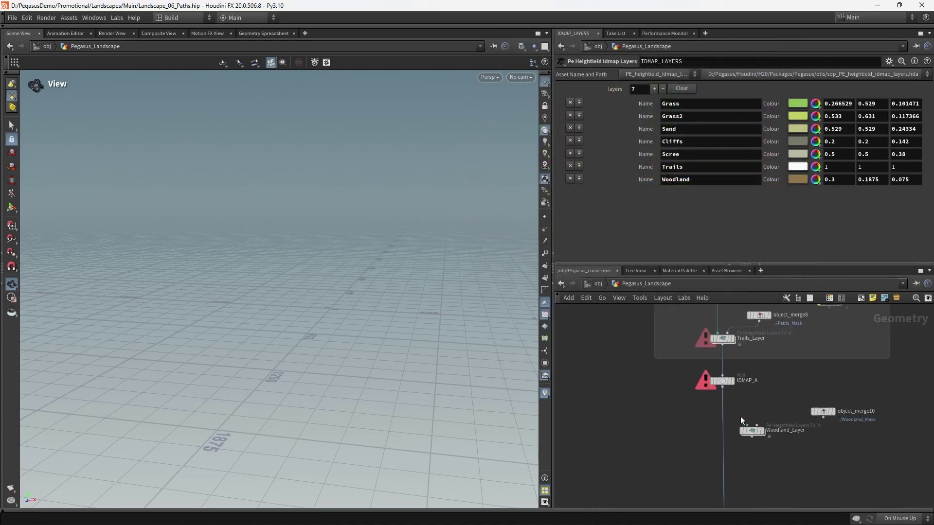
{"action": "middle_click_drag", "start_coordinate": [767, 396], "coordinate": [727, 377]}
{"action": "left_click_drag", "start_coordinate": [683, 371], "coordinate": [698, 409]}
{"action": "left_click", "coordinate": [705, 403]}
{"action": "scroll", "coordinate": [721, 395], "scroll_direction": "up", "scroll_amount": 3}
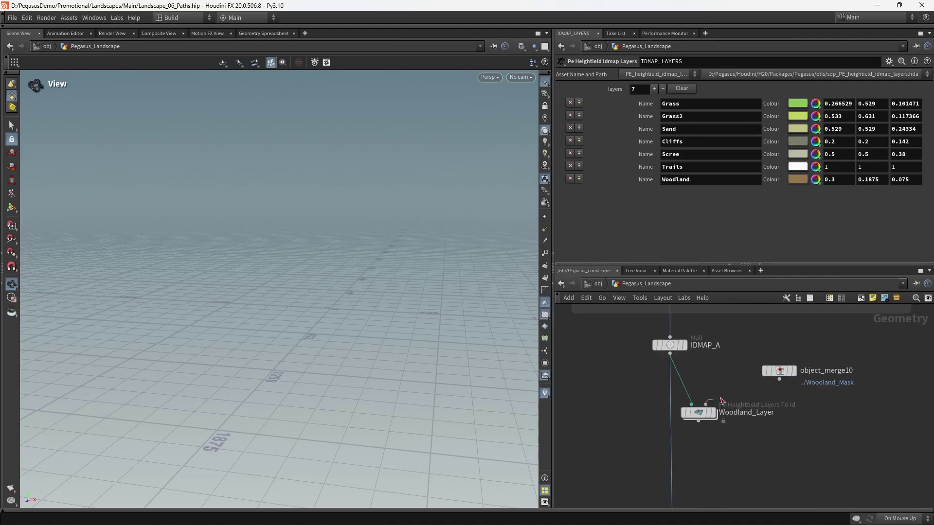
{"action": "left_click", "coordinate": [796, 381]}
- Set Woodland_Layer's texture atlas layer to Woodland with a mask threshold of 0.506, and display the node
{"action": "left_click", "coordinate": [698, 413]}
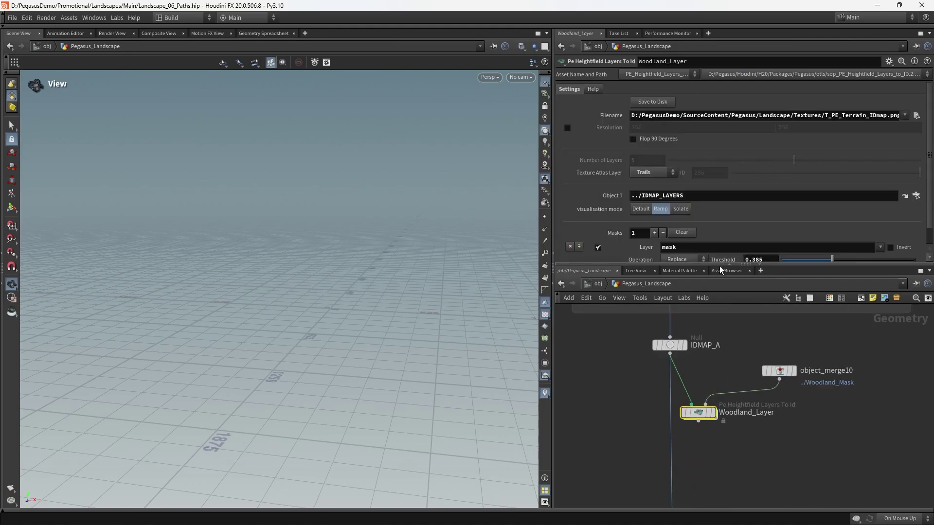
{"action": "left_click", "coordinate": [656, 241]}
{"action": "mouse_move", "coordinate": [717, 402]}
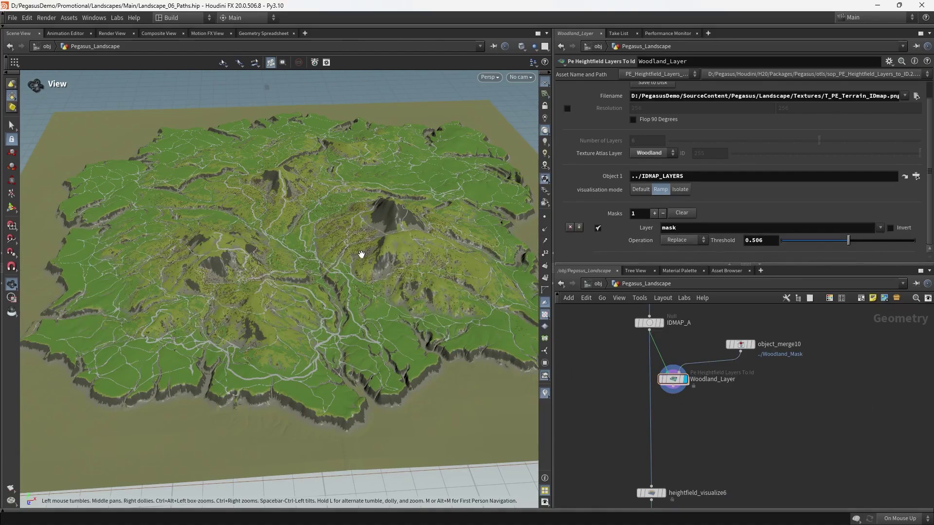
- Try a mask threshold of 0.395 on Woodland_Layer and inspect the woodland patches across the terrain
{"action": "right_click_drag", "start_coordinate": [361, 256], "coordinate": [399, 244]}
{"action": "left_click_drag", "start_coordinate": [399, 245], "coordinate": [471, 203]}
{"action": "right_click_drag", "start_coordinate": [472, 203], "coordinate": [392, 286]}
{"action": "left_click_drag", "start_coordinate": [392, 286], "coordinate": [396, 241]}
{"action": "middle_click_drag", "start_coordinate": [396, 241], "coordinate": [406, 275]}
{"action": "mouse_move", "coordinate": [406, 275]}
{"action": "left_mouse_down"}
{"action": "mouse_move", "coordinate": [448, 265]}
{"action": "mouse_move", "coordinate": [356, 235]}
{"action": "mouse_move", "coordinate": [423, 300]}
{"action": "mouse_move", "coordinate": [413, 290]}
{"action": "left_mouse_up"}
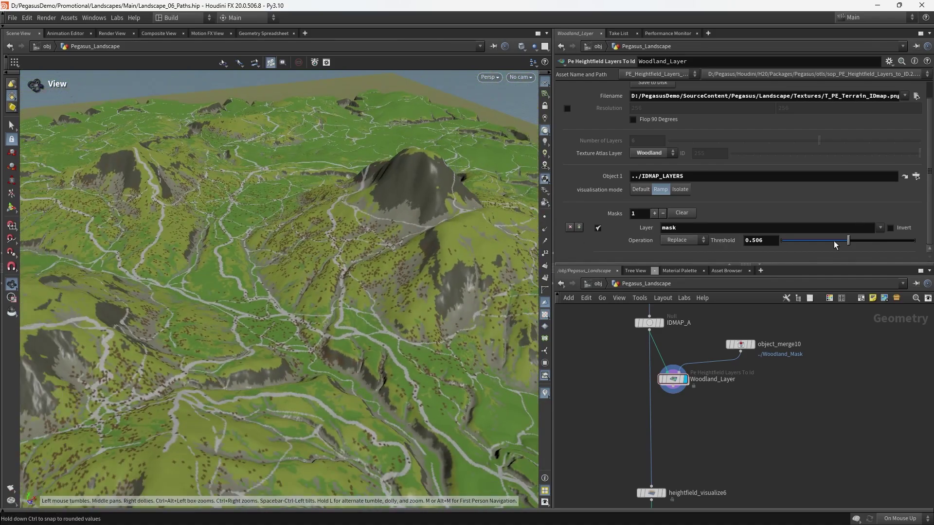
{"action": "left_click", "coordinate": [834, 243]}
{"action": "left_click_drag", "start_coordinate": [357, 248], "coordinate": [367, 273]}
{"action": "right_click_drag", "start_coordinate": [367, 273], "coordinate": [394, 304]}
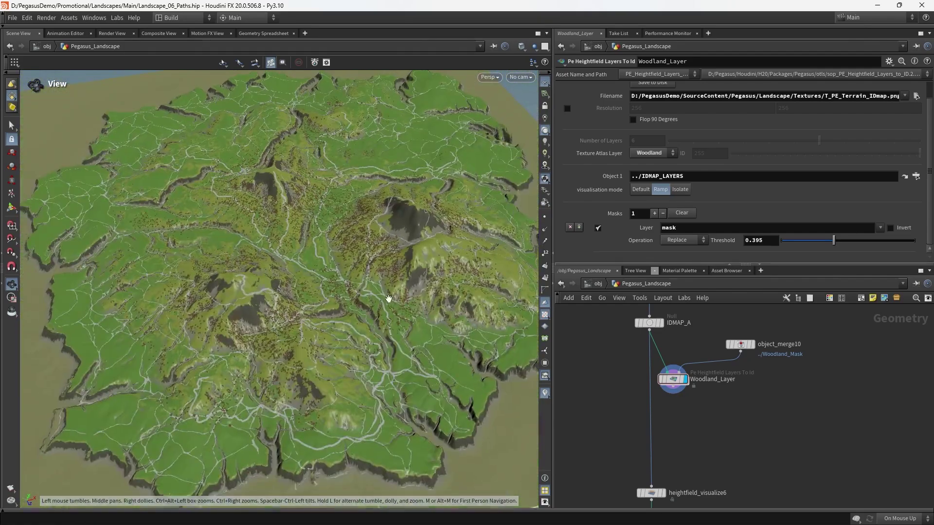
- Set Woodland_Layer's mask threshold to 0.509
{"action": "scroll", "coordinate": [394, 304], "scroll_direction": "up", "scroll_amount": 10}
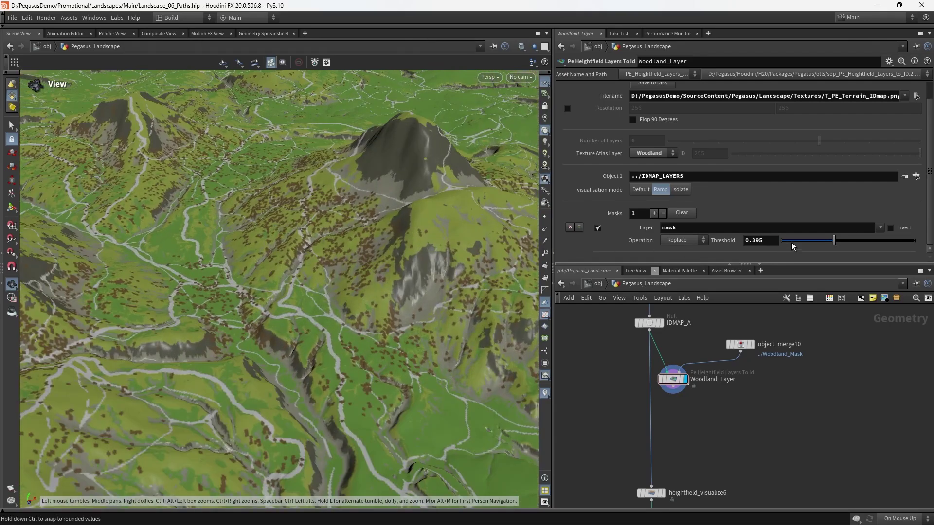
{"action": "left_click", "coordinate": [853, 242]}
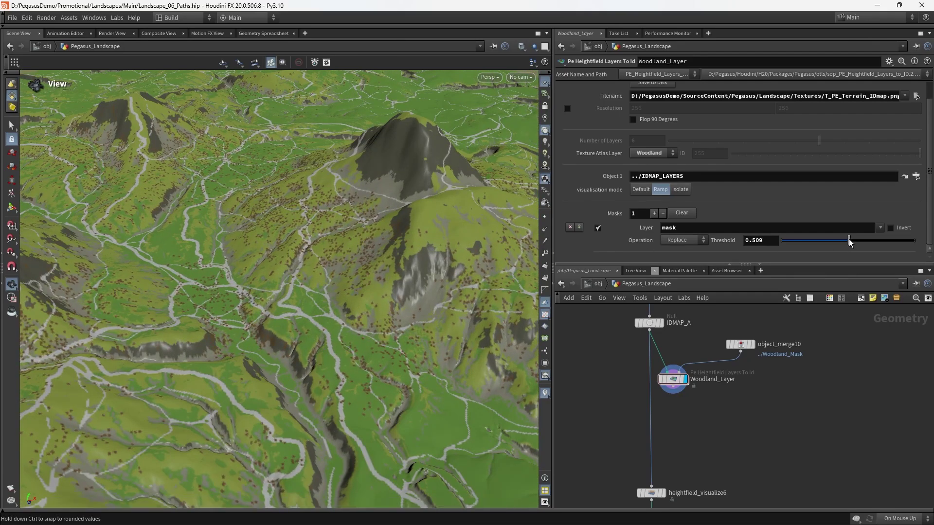
{"action": "left_click_drag", "start_coordinate": [350, 311], "coordinate": [284, 312]}
{"action": "scroll", "coordinate": [705, 397], "scroll_direction": "down", "scroll_amount": 5}
{"action": "scroll", "coordinate": [700, 404], "scroll_direction": "up", "scroll_amount": 5}
- Route Woodland_Layer's output into heightfield_visualize6 ahead of the ID map output node
{"action": "middle_click_drag", "start_coordinate": [696, 404], "coordinate": [843, 337]}
{"action": "scroll", "coordinate": [709, 348], "scroll_direction": "down", "scroll_amount": 5}
{"action": "scroll", "coordinate": [710, 387], "scroll_direction": "up", "scroll_amount": 4}
{"action": "middle_click_drag", "start_coordinate": [816, 493], "coordinate": [810, 341]}
{"action": "scroll", "coordinate": [758, 357], "scroll_direction": "up", "scroll_amount": 3}
{"action": "left_click", "coordinate": [656, 390]}
{"action": "left_click_drag", "start_coordinate": [304, 243], "coordinate": [318, 333]}
{"action": "middle_click_drag", "start_coordinate": [663, 355], "coordinate": [669, 452]}
{"action": "middle_click_drag", "start_coordinate": [669, 364], "coordinate": [662, 277]}
{"action": "left_click", "coordinate": [652, 372]}
{"action": "middle_click_drag", "start_coordinate": [653, 416], "coordinate": [665, 386]}
{"action": "left_click_drag", "start_coordinate": [628, 381], "coordinate": [639, 367]}
{"action": "scroll", "coordinate": [705, 392], "scroll_direction": "down", "scroll_amount": 6}
{"action": "middle_click_drag", "start_coordinate": [845, 372], "coordinate": [744, 409]}
{"action": "scroll", "coordinate": [752, 335], "scroll_direction": "up", "scroll_amount": 5}
{"action": "middle_click_drag", "start_coordinate": [734, 327], "coordinate": [793, 312]}
{"action": "mouse_move", "coordinate": [669, 388]}
{"action": "left_click", "coordinate": [673, 372]}
- Save the T_PE_Terrain_Colour texture to disk from the heightfield_output2 node
{"action": "scroll", "coordinate": [709, 418], "scroll_direction": "down", "scroll_amount": 4}
{"action": "middle_click_drag", "start_coordinate": [689, 500], "coordinate": [703, 373]}
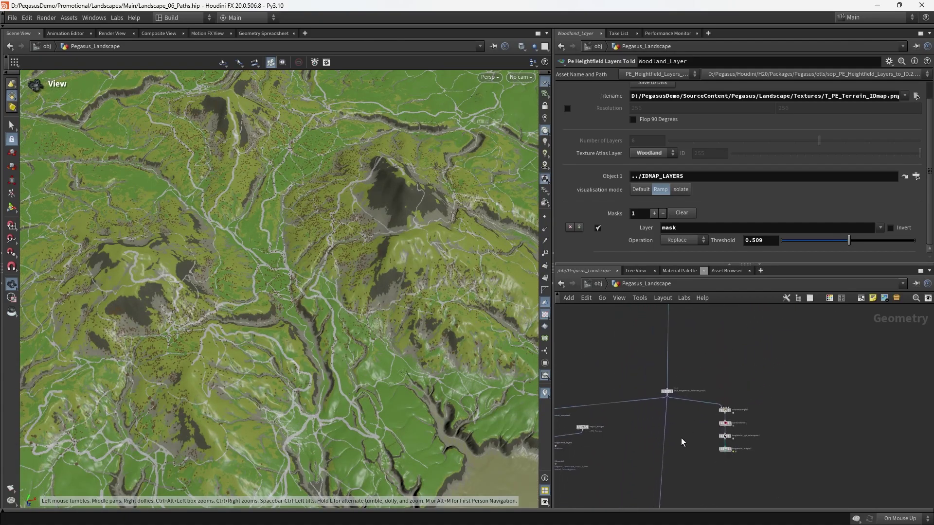
{"action": "scroll", "coordinate": [683, 440], "scroll_direction": "down", "scroll_amount": 3}
{"action": "middle_click_drag", "start_coordinate": [682, 448], "coordinate": [736, 296]}
{"action": "scroll", "coordinate": [685, 387], "scroll_direction": "up", "scroll_amount": 5}
{"action": "left_click", "coordinate": [646, 440]}
{"action": "middle_click_drag", "start_coordinate": [803, 425], "coordinate": [776, 294]}
{"action": "scroll", "coordinate": [813, 374], "scroll_direction": "up", "scroll_amount": 3}
{"action": "left_click_drag", "start_coordinate": [801, 373], "coordinate": [690, 414]}
{"action": "scroll", "coordinate": [642, 384], "scroll_direction": "down", "scroll_amount": 3}
{"action": "middle_click_drag", "start_coordinate": [642, 385], "coordinate": [629, 421]}
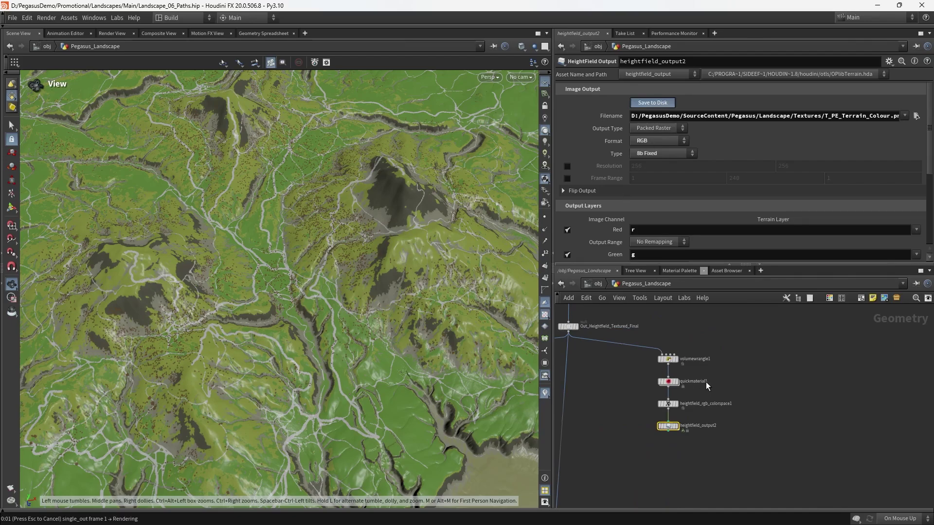
- Select the ID map output node heightfield_output1 below heightfield_visualize6
{"action": "scroll", "coordinate": [705, 382], "scroll_direction": "down", "scroll_amount": 5}
{"action": "middle_click_drag", "start_coordinate": [758, 336], "coordinate": [740, 413]}
{"action": "scroll", "coordinate": [600, 501], "scroll_direction": "up", "scroll_amount": 5}
{"action": "middle_click_drag", "start_coordinate": [600, 501], "coordinate": [701, 409]}
{"action": "scroll", "coordinate": [700, 410], "scroll_direction": "up", "scroll_amount": 3}
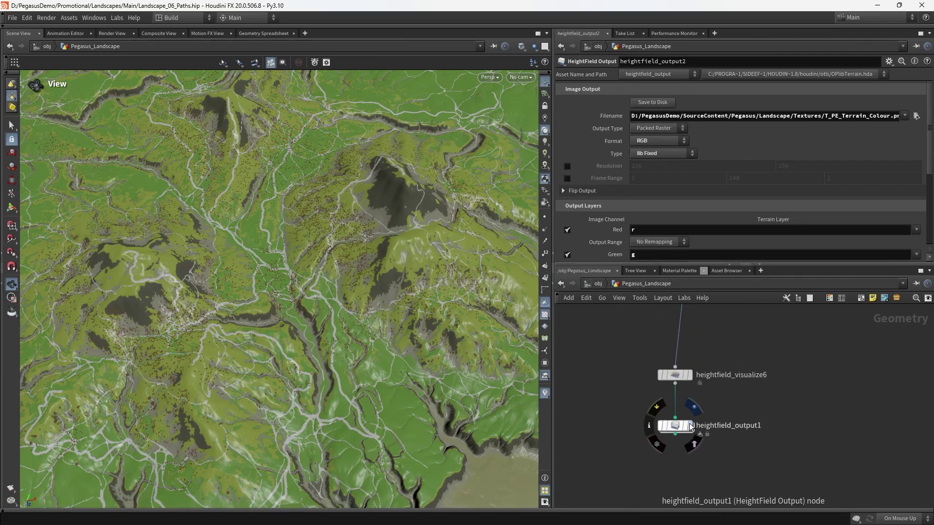
{"action": "left_click", "coordinate": [691, 424]}
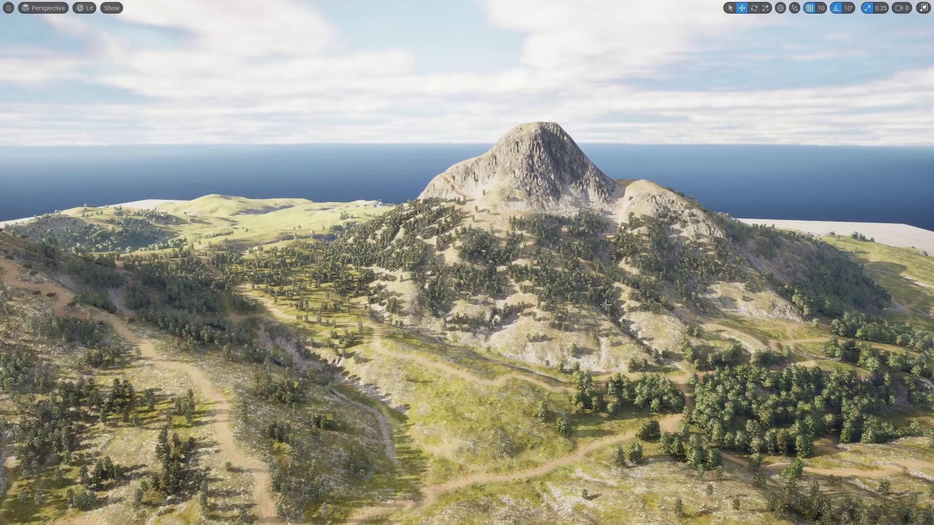
- Switch to Unreal Editor and open the PegasusDemo/Materials/Landscape/Textures folder in the project content
{"action": "key", "text": "w"}
{"action": "mouse_move", "coordinate": [603, 329]}
{"action": "right_mouse_down"}
{"action": "mouse_move", "coordinate": [595, 334]}
{"action": "mouse_move", "coordinate": [637, 335]}
{"action": "mouse_move", "coordinate": [589, 331]}
{"action": "right_mouse_up"}
{"action": "scroll", "coordinate": [603, 329], "scroll_direction": "up", "scroll_amount": 2}
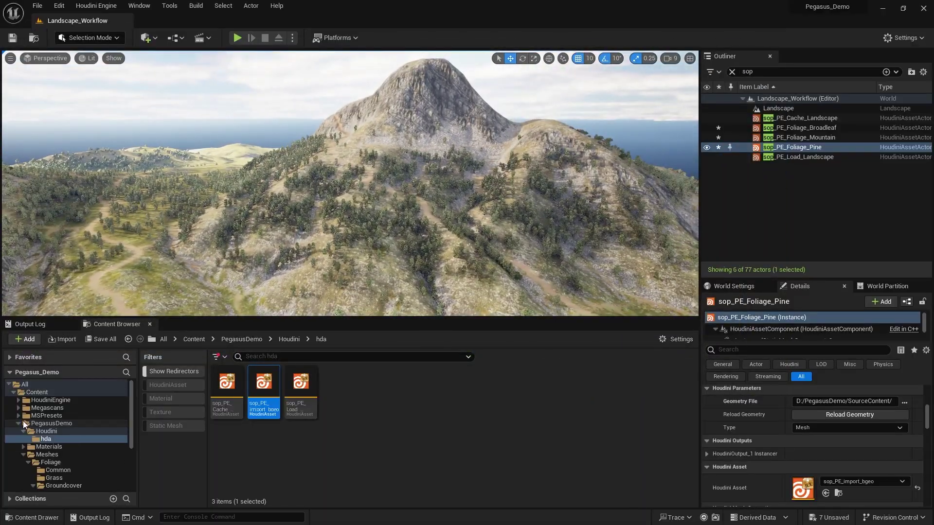
{"action": "double_click", "coordinate": [44, 423]}
{"action": "double_click", "coordinate": [263, 383]}
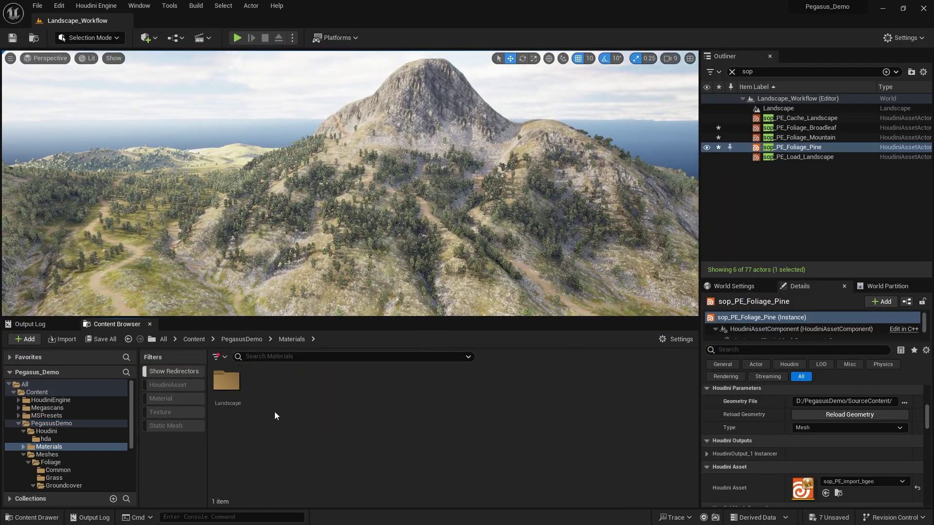
{"action": "double_click", "coordinate": [227, 383]}
{"action": "double_click", "coordinate": [374, 382]}
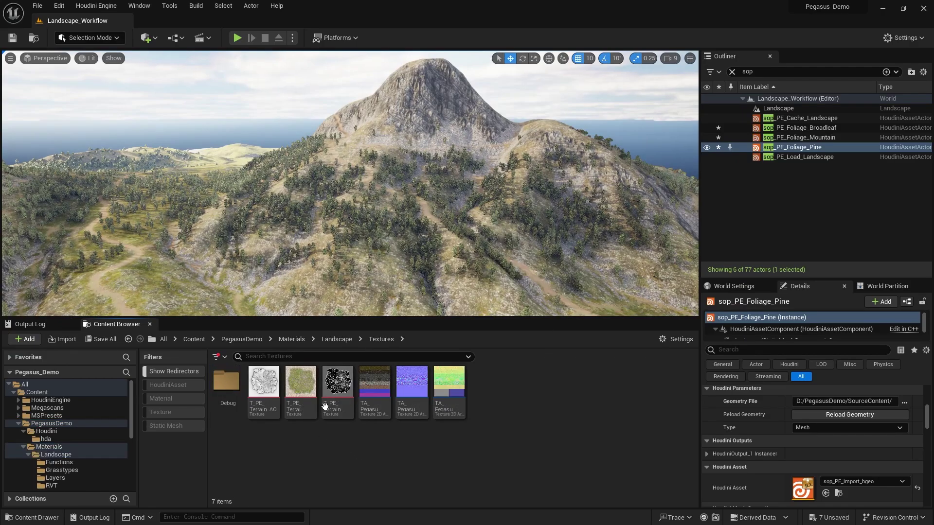
- Reimport the terrain colour and ID map textures
{"action": "left_click", "coordinate": [301, 384]}
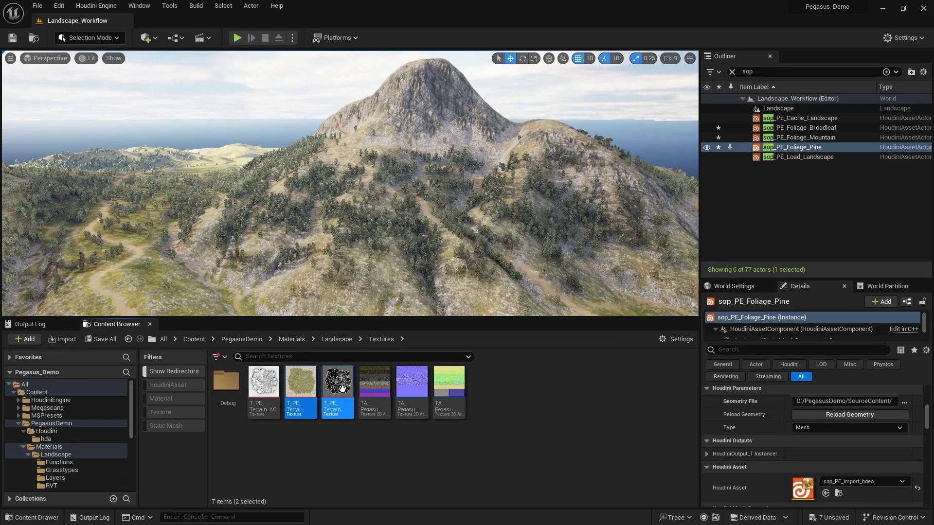
{"action": "right_click", "coordinate": [306, 389]}
{"action": "left_click", "coordinate": [364, 141]}
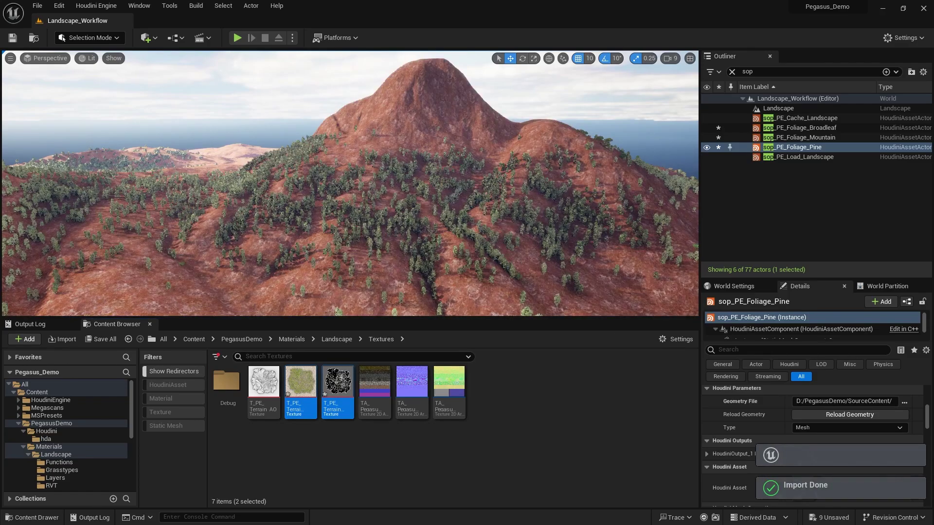
- Select the Landscape actor and open its landscape material MI_Landscape_Instance for editing
{"action": "right_click_drag", "start_coordinate": [364, 141], "coordinate": [394, 161]}
{"action": "scroll", "coordinate": [365, 141], "scroll_direction": "up", "scroll_amount": 1}
{"action": "key", "text": "s"}
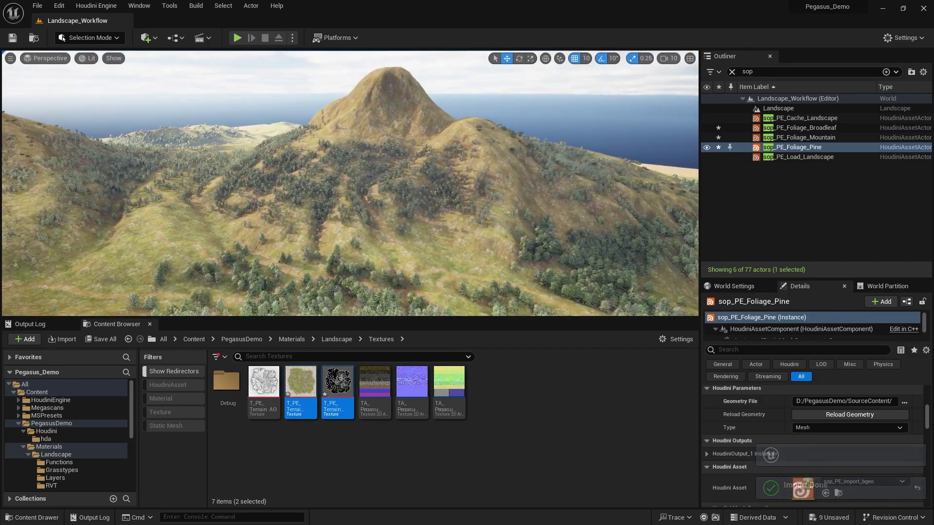
{"action": "right_click_drag", "start_coordinate": [369, 209], "coordinate": [340, 181]}
{"action": "right_click_drag", "start_coordinate": [384, 234], "coordinate": [416, 236]}
{"action": "left_click", "coordinate": [485, 246]}
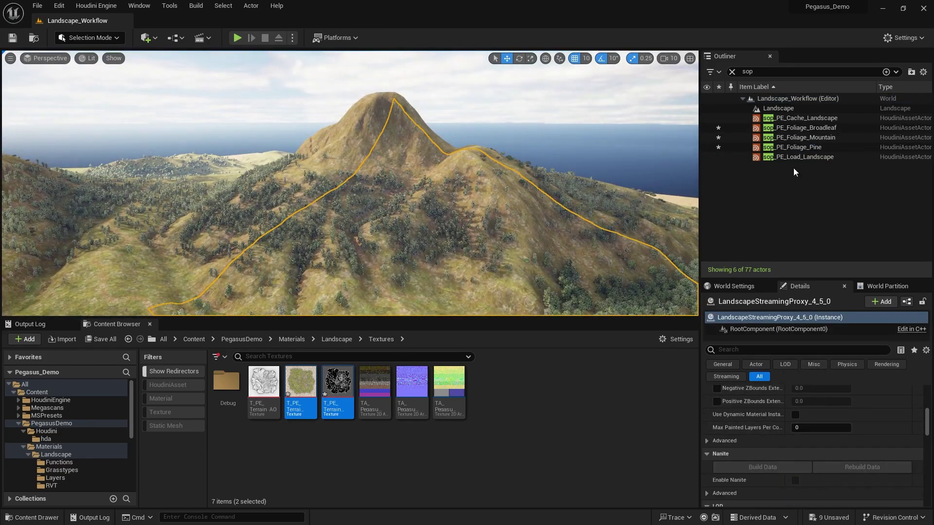
{"action": "left_click", "coordinate": [778, 108]}
{"action": "scroll", "coordinate": [775, 411], "scroll_direction": "up", "scroll_amount": 3}
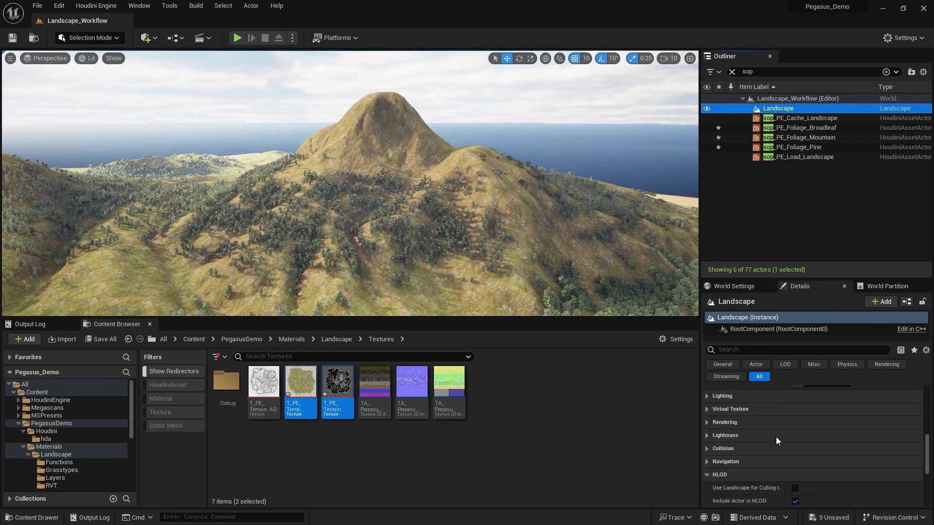
{"action": "scroll", "coordinate": [775, 436], "scroll_direction": "up", "scroll_amount": 5}
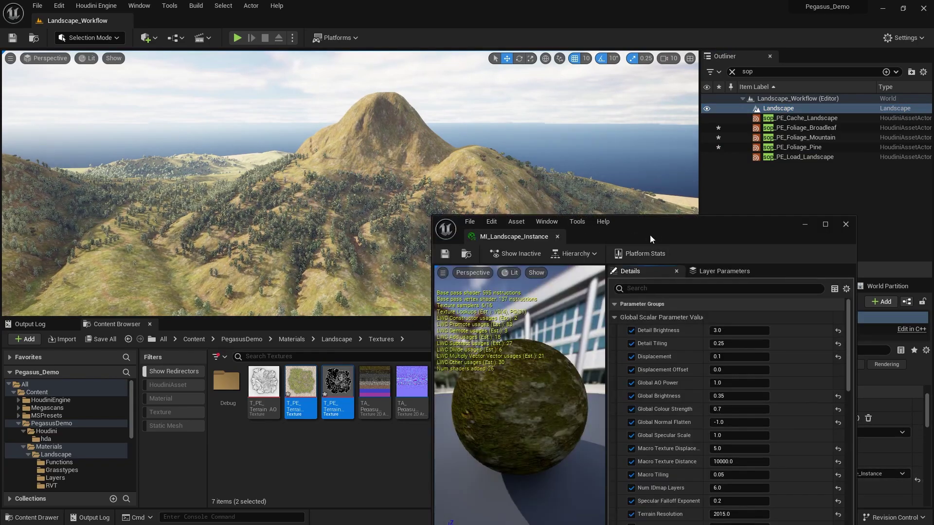
- Set Num IDmap Layers to 7 in the material instance's global scalar parameters
{"action": "left_click_drag", "start_coordinate": [660, 222], "coordinate": [626, 150]}
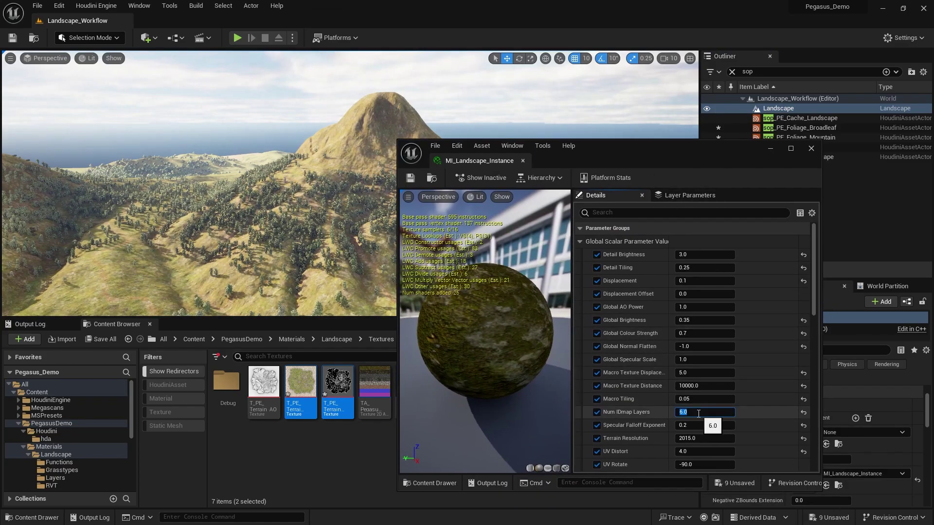
{"action": "key", "text": "Return"}
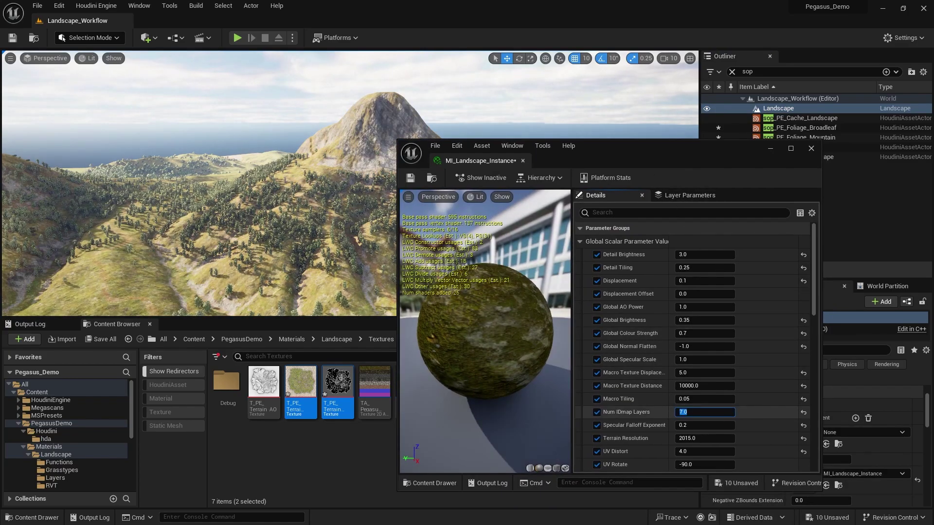
{"action": "mouse_move", "coordinate": [200, 194]}
{"action": "right_mouse_down"}
{"action": "mouse_move", "coordinate": [117, 207]}
{"action": "mouse_move", "coordinate": [209, 180]}
{"action": "right_mouse_up"}
{"action": "scroll", "coordinate": [199, 194], "scroll_direction": "down", "scroll_amount": 1}
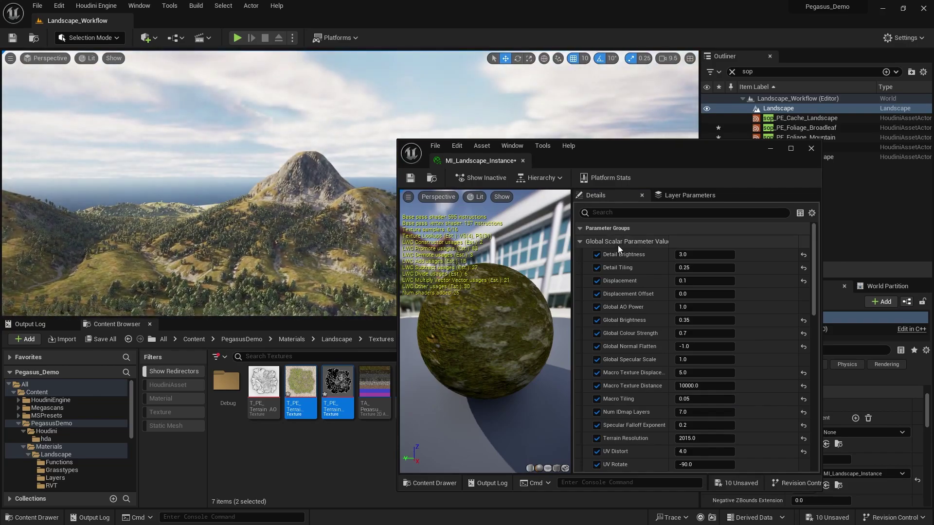
- Add Layer 6 to the top of the material layer stack and assign it the same layer asset as Layer 5's parent, ML_PE_Landscape_Layer
{"action": "left_click", "coordinate": [686, 196]}
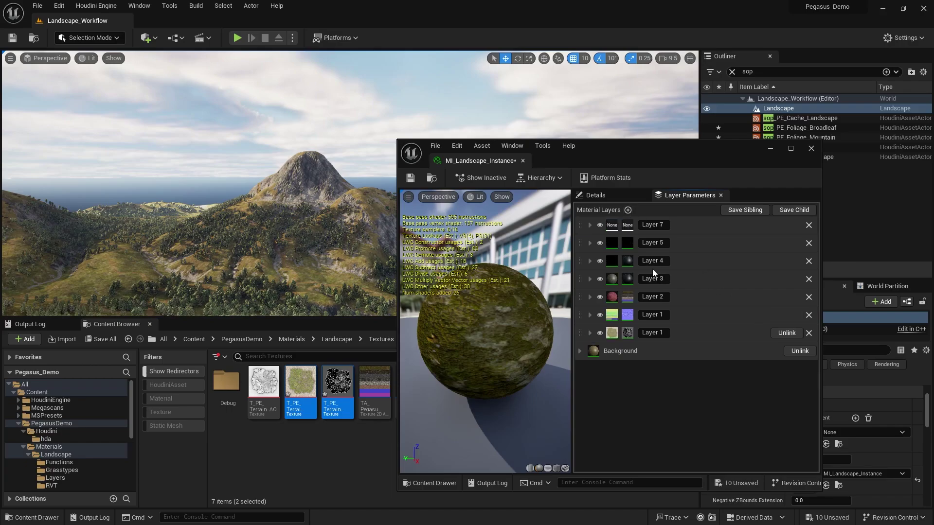
{"action": "left_click", "coordinate": [589, 225]}
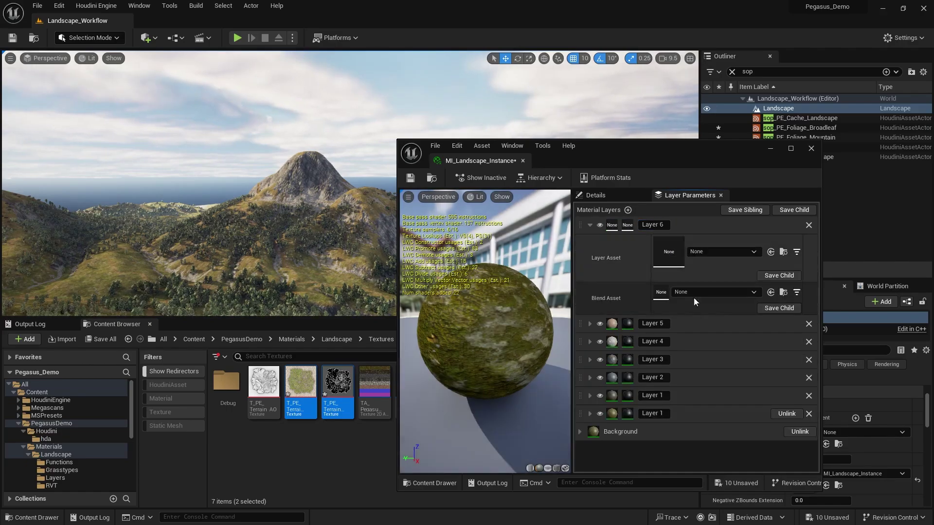
{"action": "left_click", "coordinate": [589, 324]}
{"action": "left_click", "coordinate": [774, 351]}
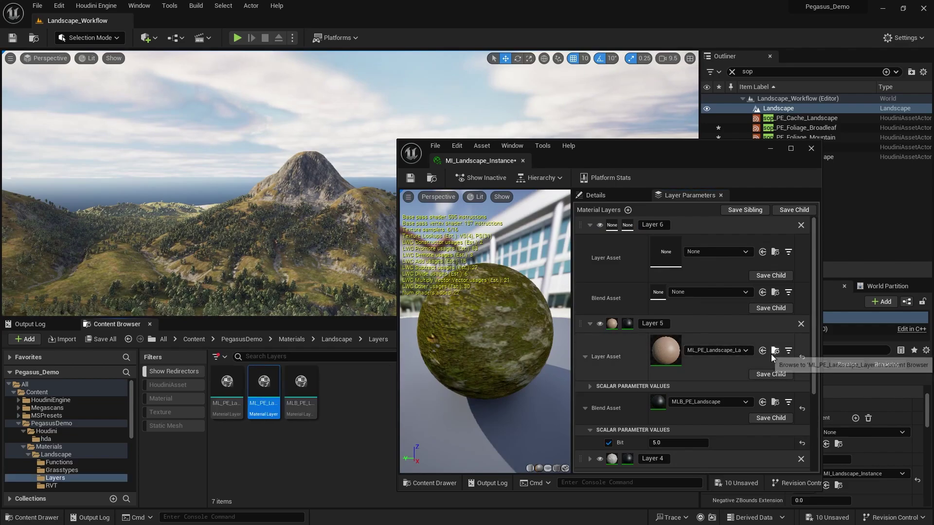
{"action": "left_click_drag", "start_coordinate": [264, 382], "coordinate": [701, 253]}
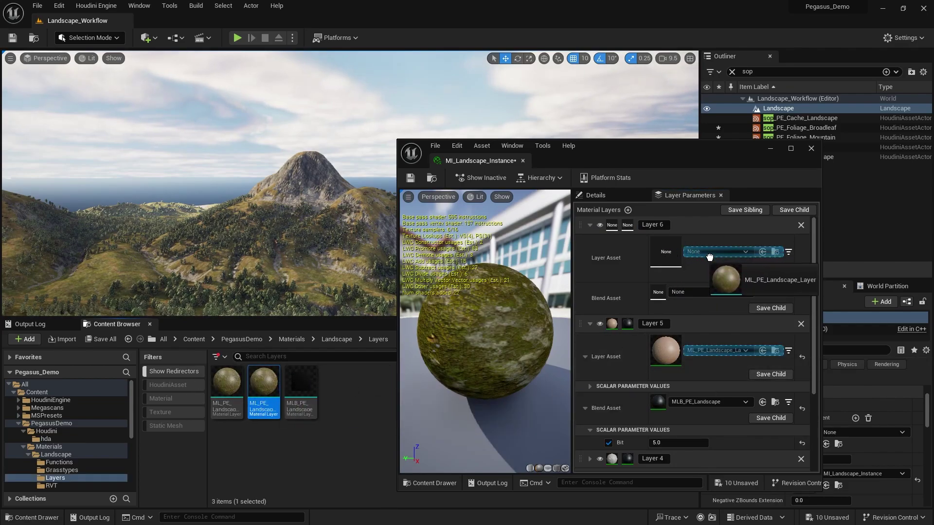
{"action": "left_click_drag", "start_coordinate": [709, 257], "coordinate": [709, 255]}
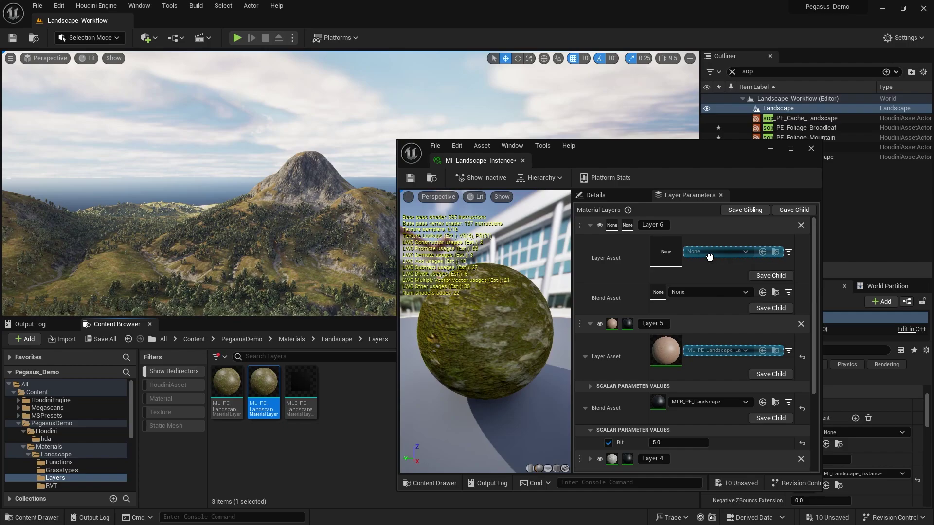
- Assign MLB_PE_Landscape as Layer 6's blend asset and override its Bit value with 6
{"action": "left_click", "coordinate": [774, 404]}
{"action": "left_click_drag", "start_coordinate": [307, 401], "coordinate": [683, 292]}
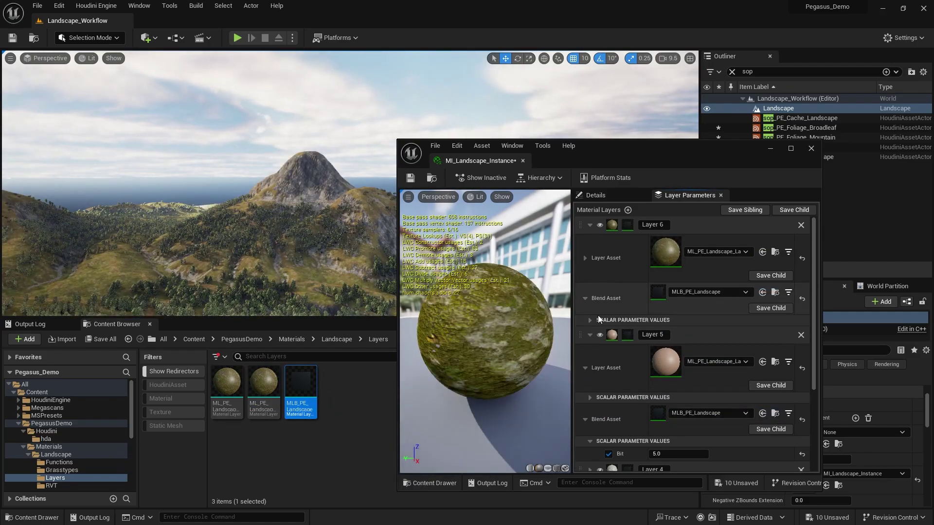
{"action": "left_click", "coordinate": [609, 333]}
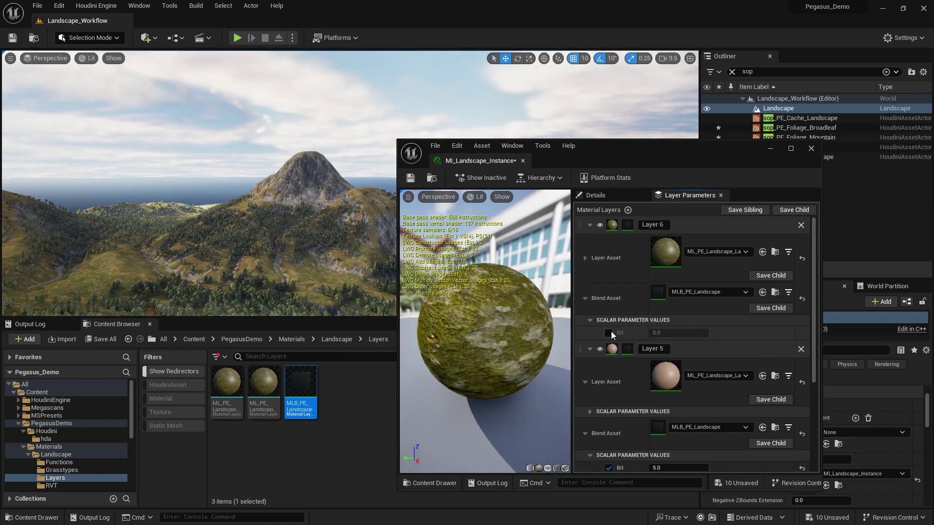
{"action": "scroll", "coordinate": [638, 453], "scroll_direction": "down", "scroll_amount": 1}
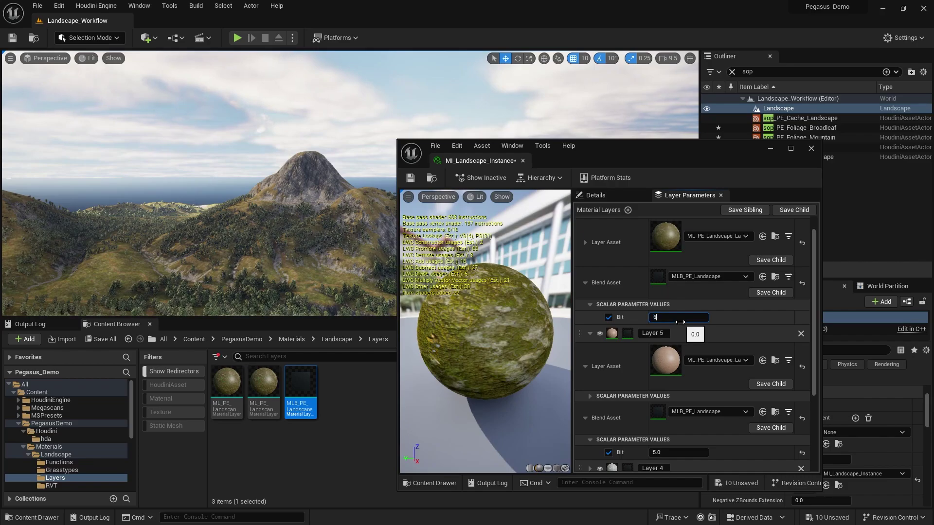
{"action": "left_click", "coordinate": [679, 322]}
{"action": "type", "text": "6"}
{"action": "key", "text": "Return"}
- Override the Material_S... scalar parameter of Layer 6's layer asset with 6 and check the layer on the terrain
{"action": "left_click", "coordinate": [585, 243]}
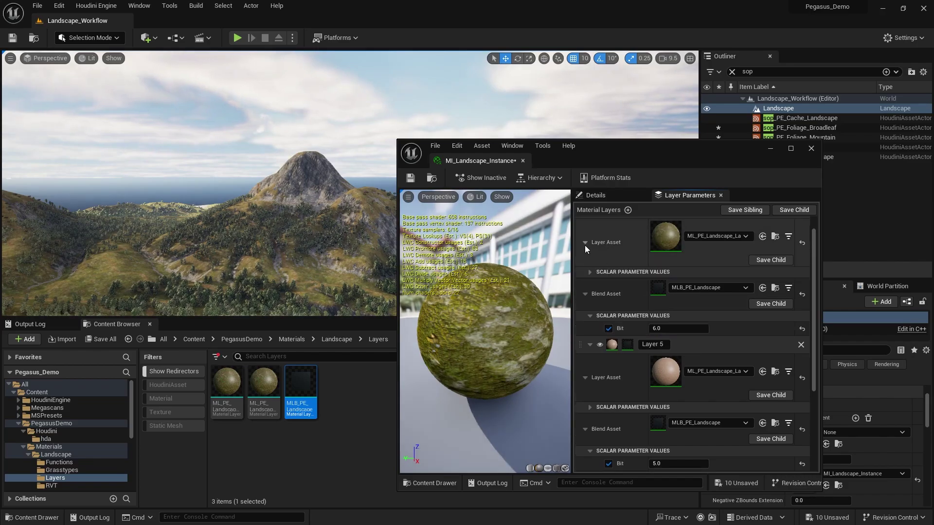
{"action": "left_click", "coordinate": [597, 271]}
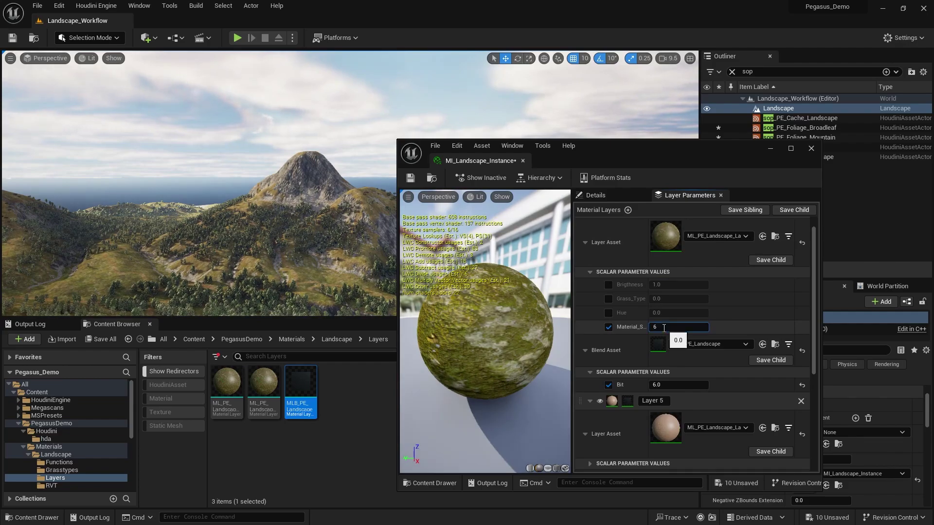
{"action": "key", "text": "w"}
{"action": "right_click_drag", "start_coordinate": [306, 229], "coordinate": [272, 236]}
{"action": "scroll", "coordinate": [273, 236], "scroll_direction": "down", "scroll_amount": 1}
{"action": "right_click_drag", "start_coordinate": [384, 222], "coordinate": [384, 222]}
{"action": "scroll", "coordinate": [384, 222], "scroll_direction": "down", "scroll_amount": 1}
{"action": "scroll", "coordinate": [384, 222], "scroll_direction": "up", "scroll_amount": 2}
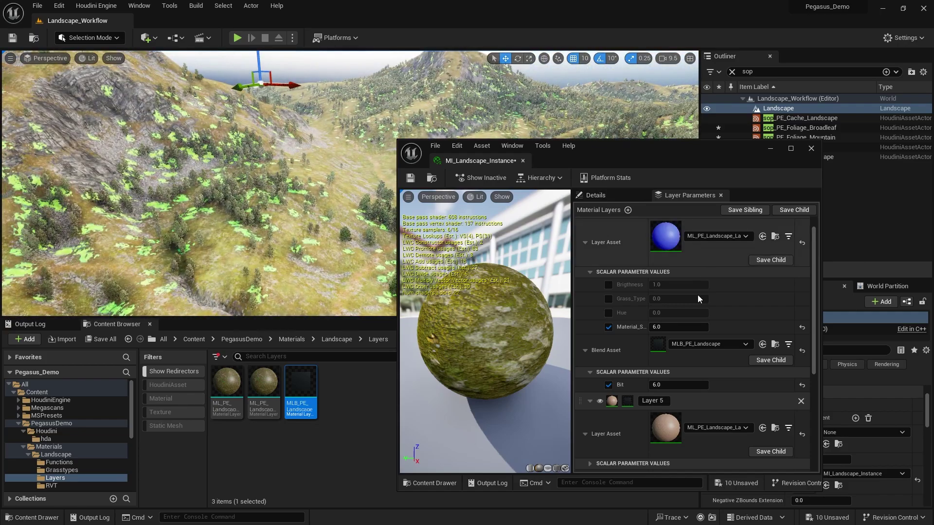
- Open the TA_Pegasus_Colour texture array from the landscape Textures folder and bring up its source textures
{"action": "left_click", "coordinate": [432, 179]}
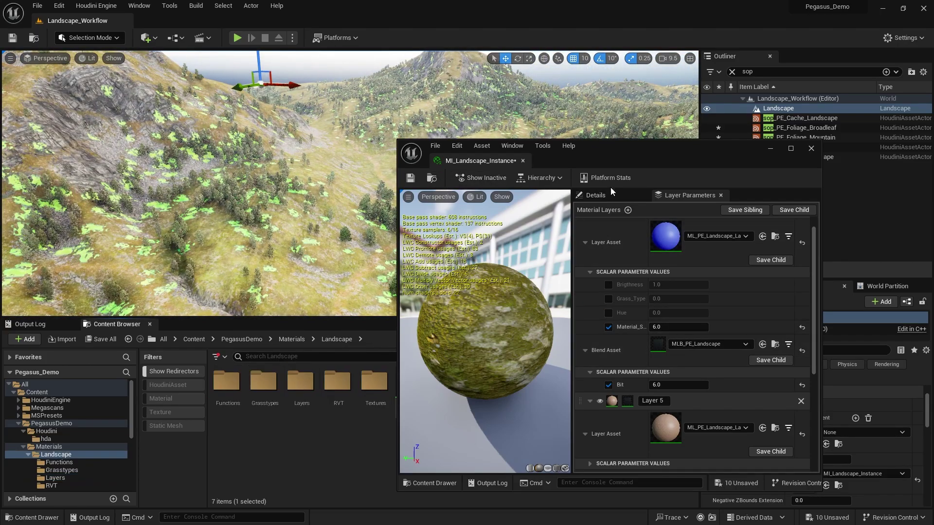
{"action": "left_click", "coordinate": [769, 149]}
{"action": "double_click", "coordinate": [380, 392]}
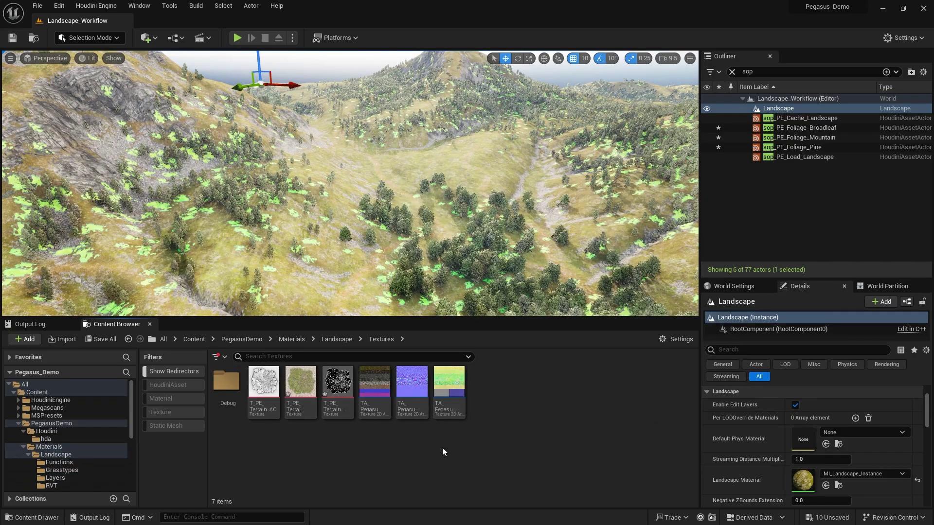
{"action": "double_click", "coordinate": [381, 395]}
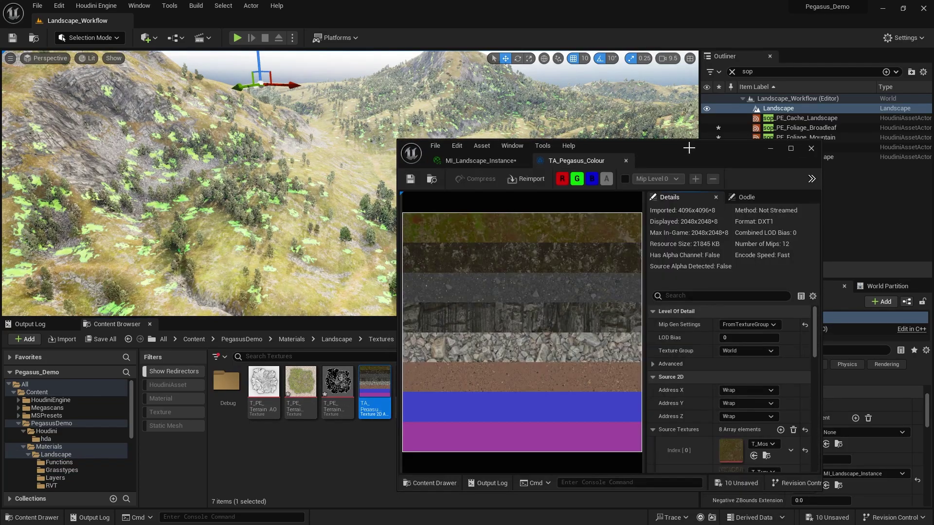
{"action": "left_click_drag", "start_coordinate": [698, 150], "coordinate": [697, 88]}
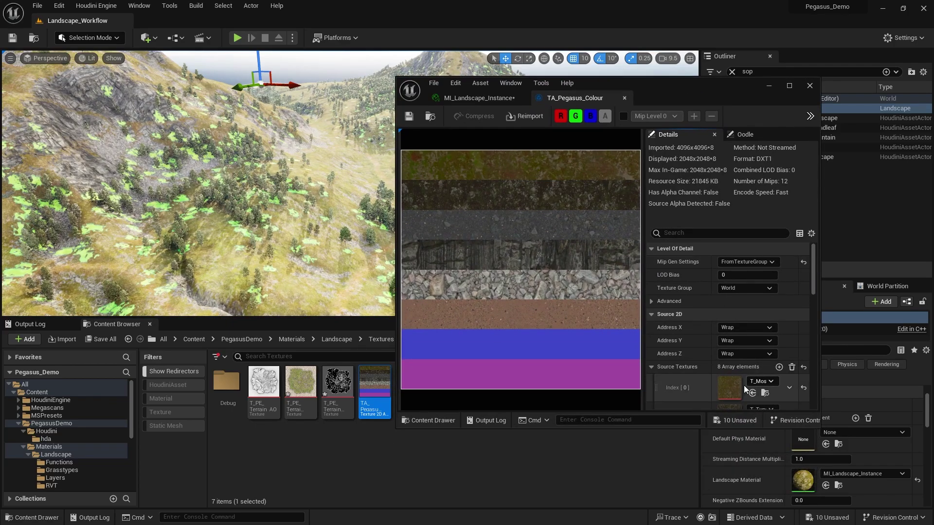
{"action": "scroll", "coordinate": [749, 374], "scroll_direction": "down", "scroll_amount": 6}
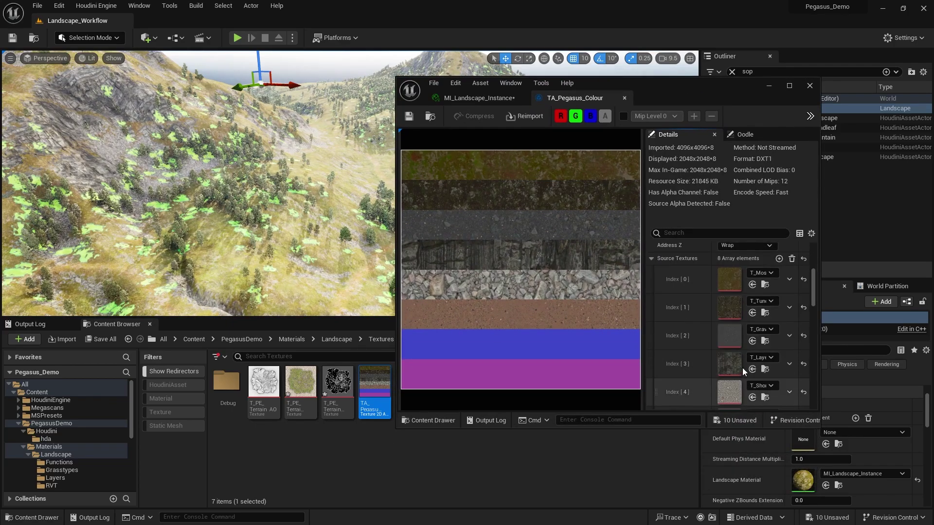
- Filter the Megascans content to textures and open the Forest_Path_xdmpferga folder under Surfaces
{"action": "left_click", "coordinate": [47, 407]}
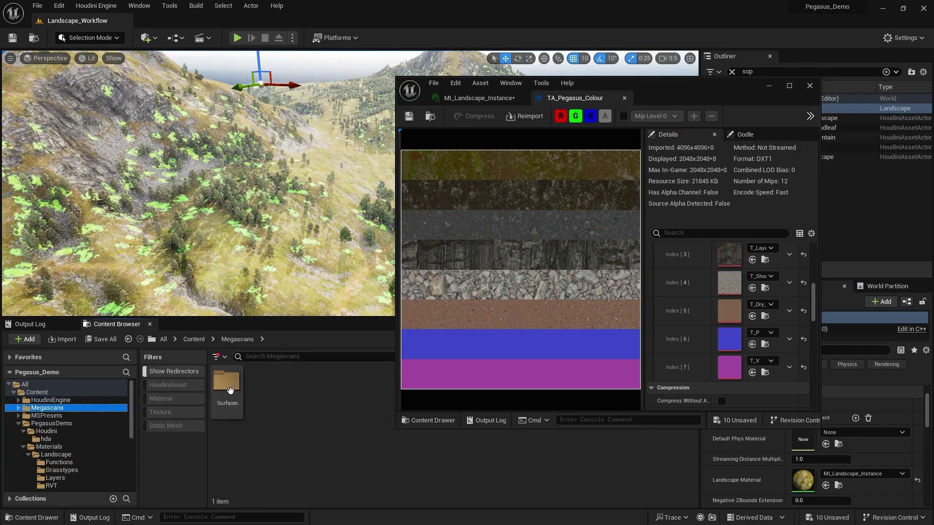
{"action": "left_click", "coordinate": [19, 408]}
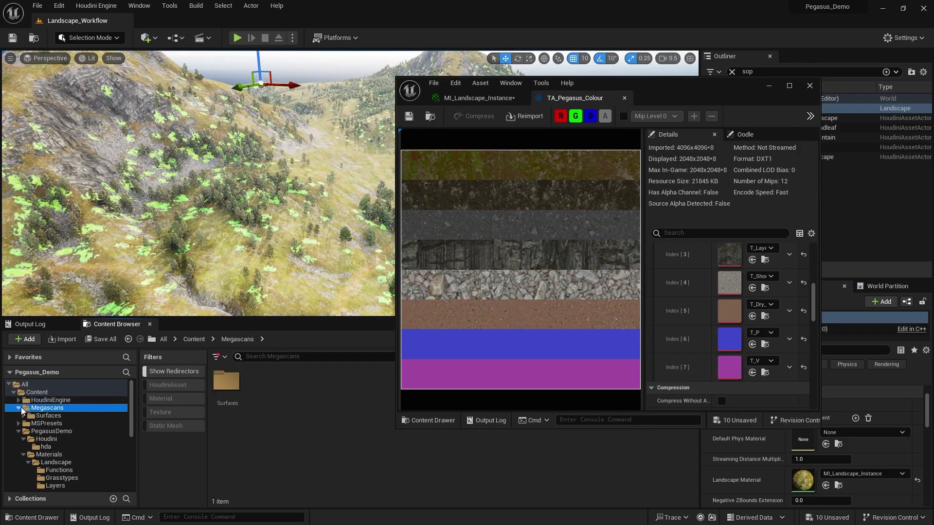
{"action": "left_click", "coordinate": [171, 413]}
{"action": "left_click", "coordinate": [23, 415]}
{"action": "scroll", "coordinate": [82, 410], "scroll_direction": "down", "scroll_amount": 2}
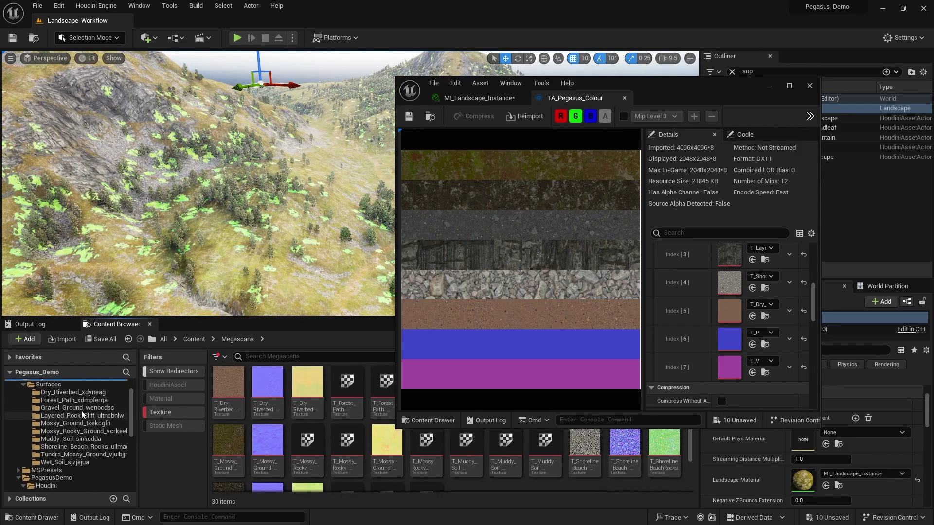
{"action": "left_click", "coordinate": [93, 392]}
{"action": "key", "text": "Down"}
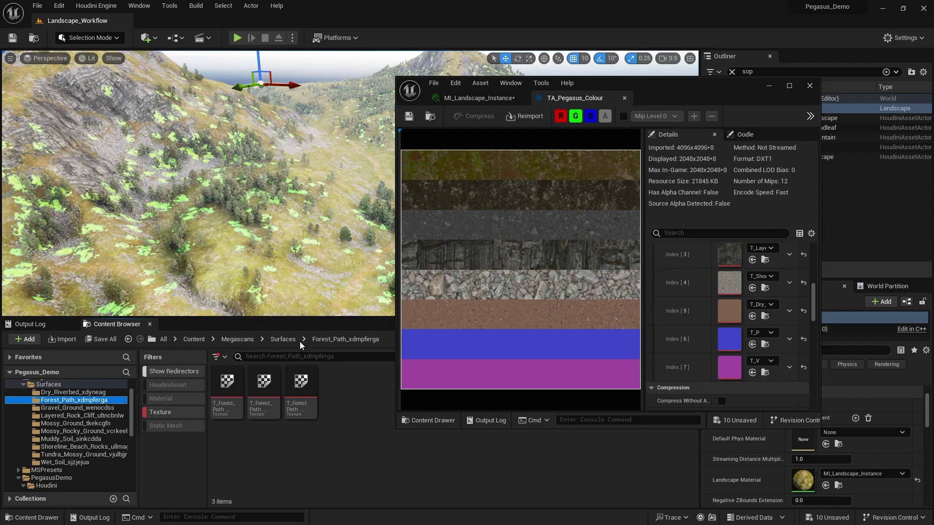
- Preview T_Forest_Path_xdmpferga_1K_D and assign it to source texture Index 6 of TA_Pegasus_Colour
{"action": "scroll", "coordinate": [275, 424], "scroll_direction": "up", "scroll_amount": 3, "text": "ctrl"}
{"action": "left_click", "coordinate": [271, 423]}
{"action": "double_click", "coordinate": [270, 422]}
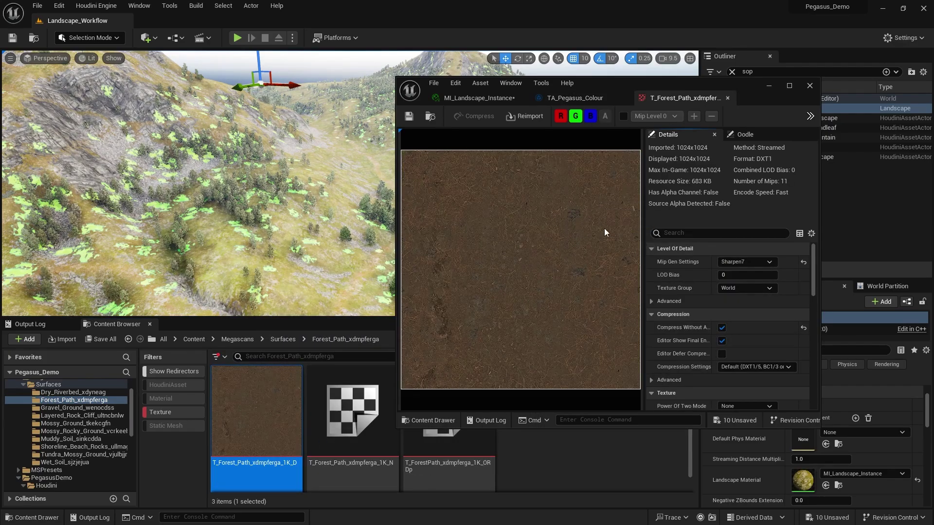
{"action": "left_click", "coordinate": [727, 98]}
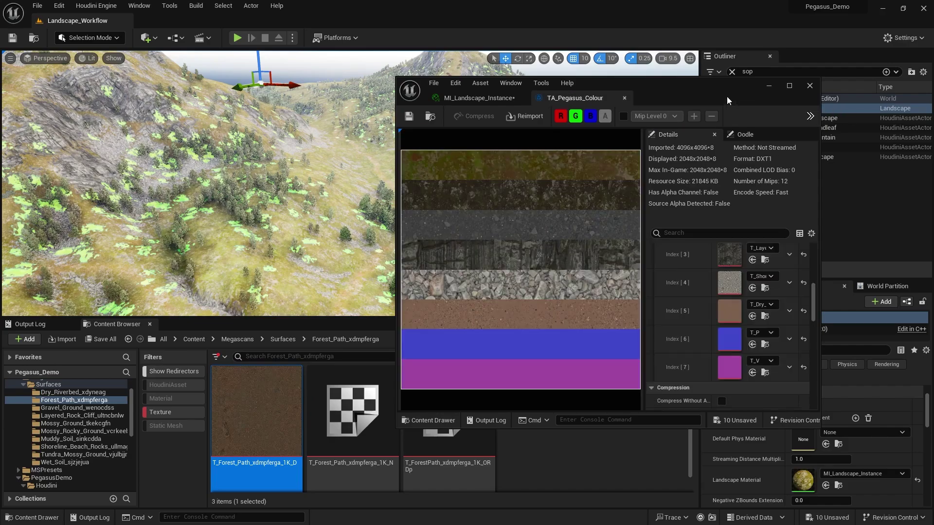
{"action": "left_click_drag", "start_coordinate": [265, 432], "coordinate": [729, 339]}
- Examine the woodland ground texture on the landscape up close beneath the trees
{"action": "left_click", "coordinate": [769, 85]}
{"action": "key", "text": "w"}
{"action": "right_click_drag", "start_coordinate": [350, 183], "coordinate": [559, 173]}
{"action": "scroll", "coordinate": [350, 183], "scroll_direction": "down", "scroll_amount": 1}
{"action": "scroll", "coordinate": [350, 183], "scroll_direction": "down", "scroll_amount": 1}
{"action": "scroll", "coordinate": [350, 183], "scroll_direction": "down", "scroll_amount": 2}
{"action": "scroll", "coordinate": [350, 183], "scroll_direction": "down", "scroll_amount": 4}
{"action": "scroll", "coordinate": [350, 183], "scroll_direction": "down", "scroll_amount": 2}
{"action": "mouse_move", "coordinate": [421, 189]}
{"action": "right_mouse_down"}
{"action": "mouse_move", "coordinate": [448, 219]}
{"action": "mouse_move", "coordinate": [452, 200]}
{"action": "mouse_move", "coordinate": [438, 190]}
{"action": "right_mouse_up"}
- Switch to Houdini, set the Woodland_Layer mask threshold to 0.151, and select the ID map output node heightfield_output1
{"action": "key", "text": "alt+Tab"}
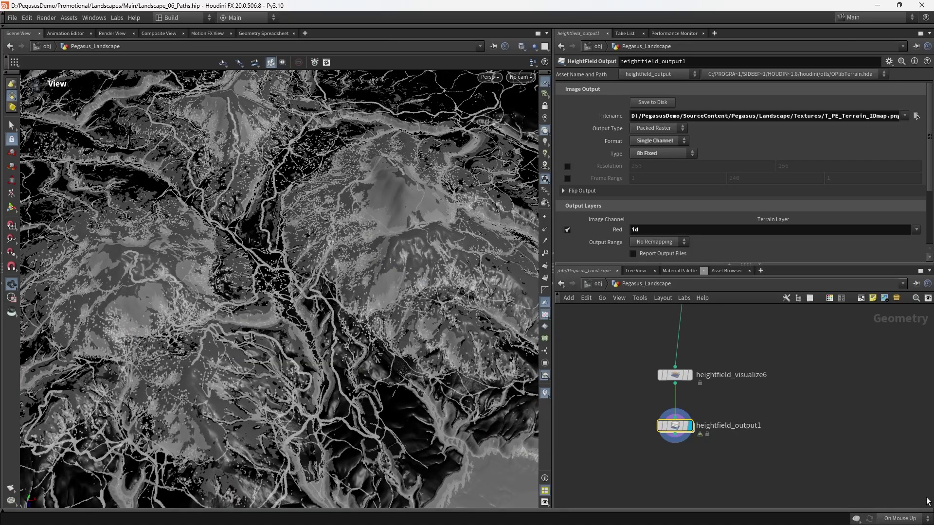
{"action": "scroll", "coordinate": [777, 372], "scroll_direction": "down", "scroll_amount": 5}
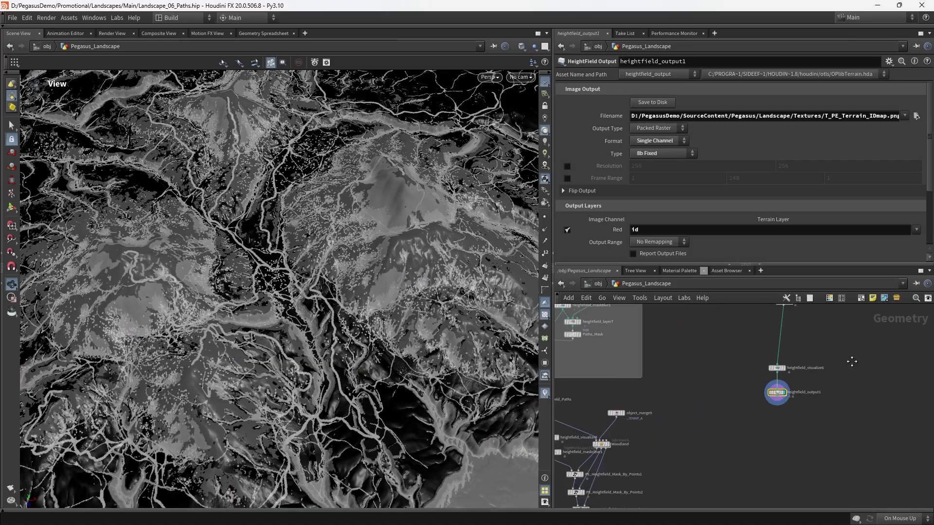
{"action": "scroll", "coordinate": [763, 377], "scroll_direction": "up", "scroll_amount": 4}
{"action": "left_click", "coordinate": [695, 405]}
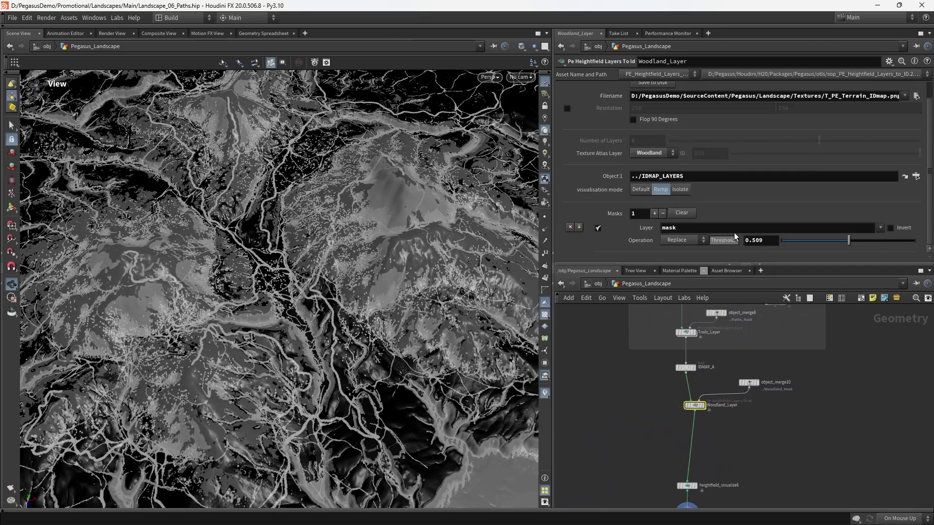
{"action": "left_click", "coordinate": [801, 241]}
{"action": "middle_click_drag", "start_coordinate": [769, 453], "coordinate": [773, 402]}
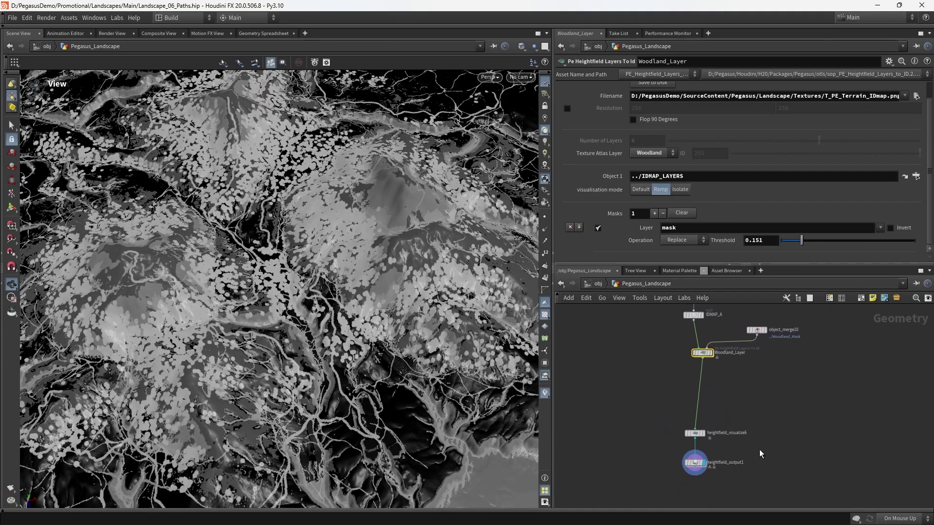
{"action": "left_click", "coordinate": [694, 462]}
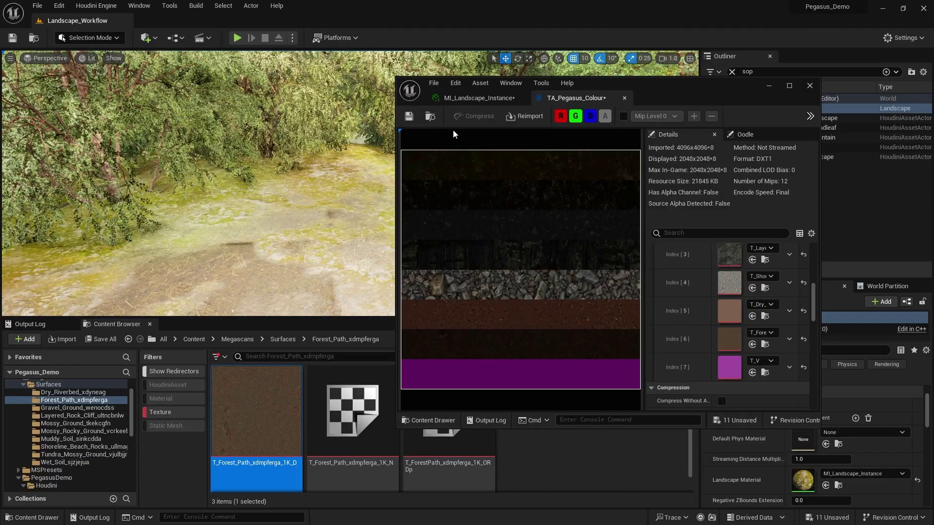
- Show TA_Pegasus_Colour in the Textures content folder and enable sRGB on this texture array
{"action": "left_click", "coordinate": [433, 117]}
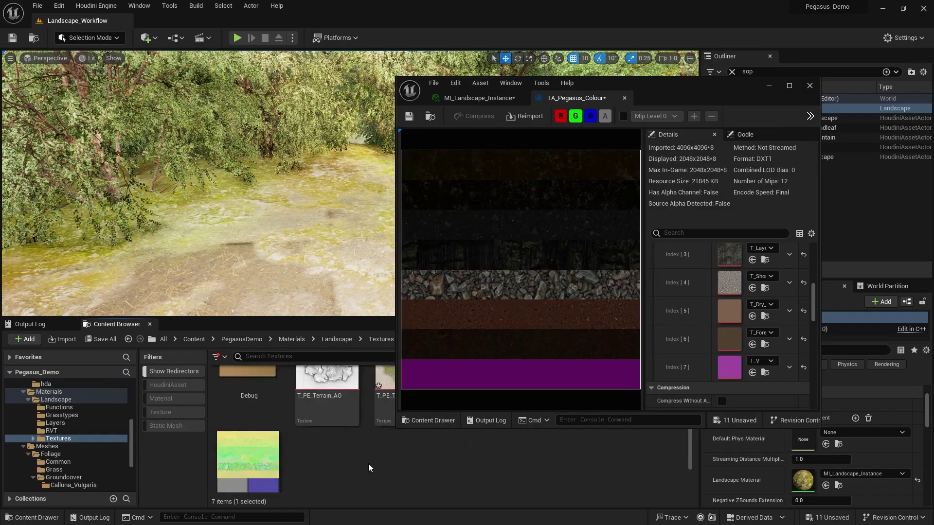
{"action": "right_click", "coordinate": [331, 384]}
{"action": "left_click", "coordinate": [389, 134]}
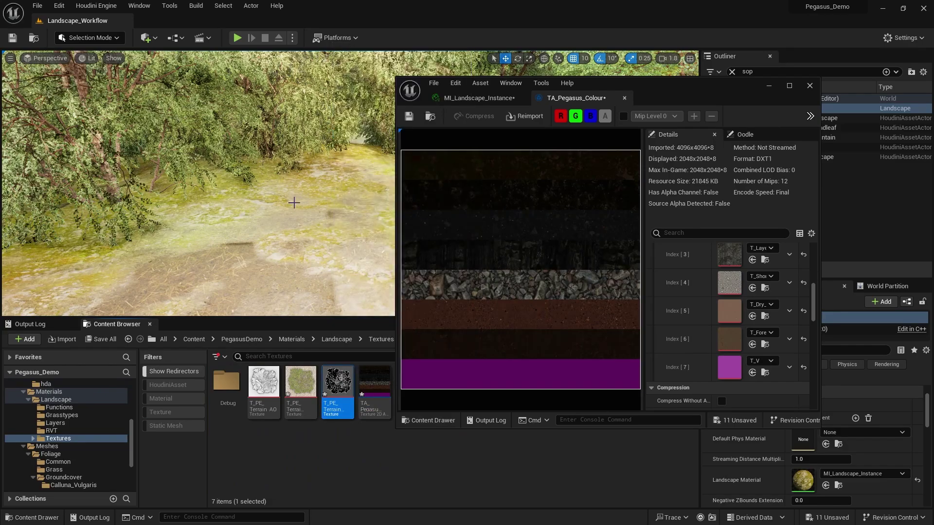
{"action": "right_click_drag", "start_coordinate": [199, 185], "coordinate": [302, 195]}
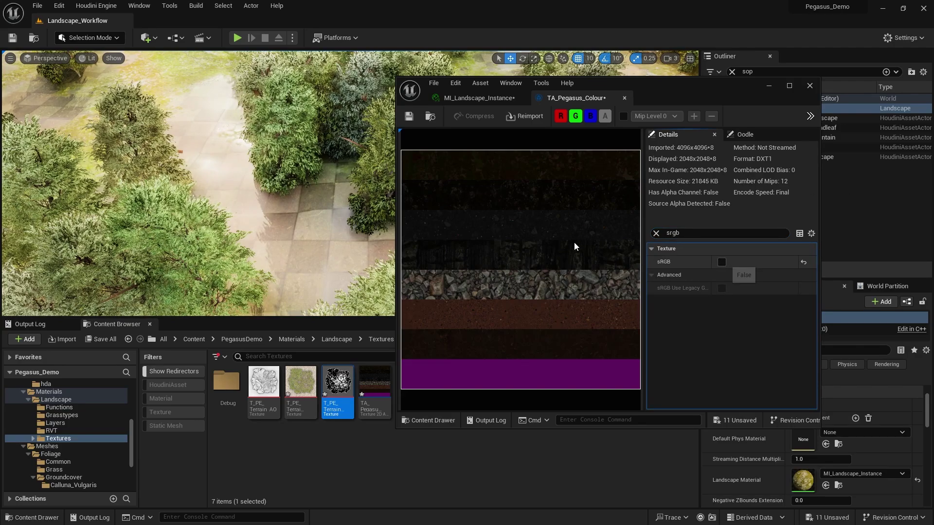
{"action": "left_click", "coordinate": [721, 262]}
{"action": "left_click_drag", "start_coordinate": [670, 89], "coordinate": [722, 62]}
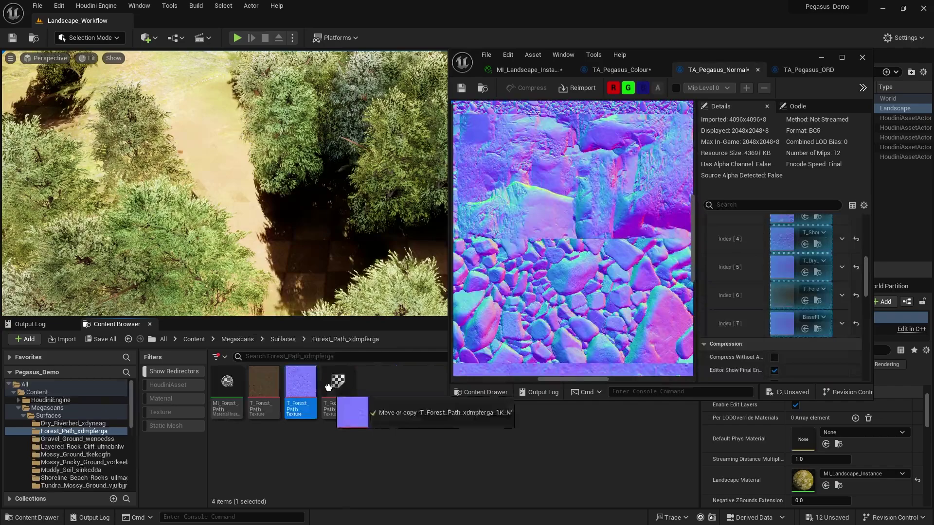
- Assign the Forest_Path_xdmpferga normal and ORDp textures to Index 6 of TA_Pegasus_Normal and TA_Pegasus_ORD respectively
{"action": "left_click_drag", "start_coordinate": [332, 384], "coordinate": [822, 301]}
{"action": "left_click_drag", "start_coordinate": [338, 384], "coordinate": [782, 297]}
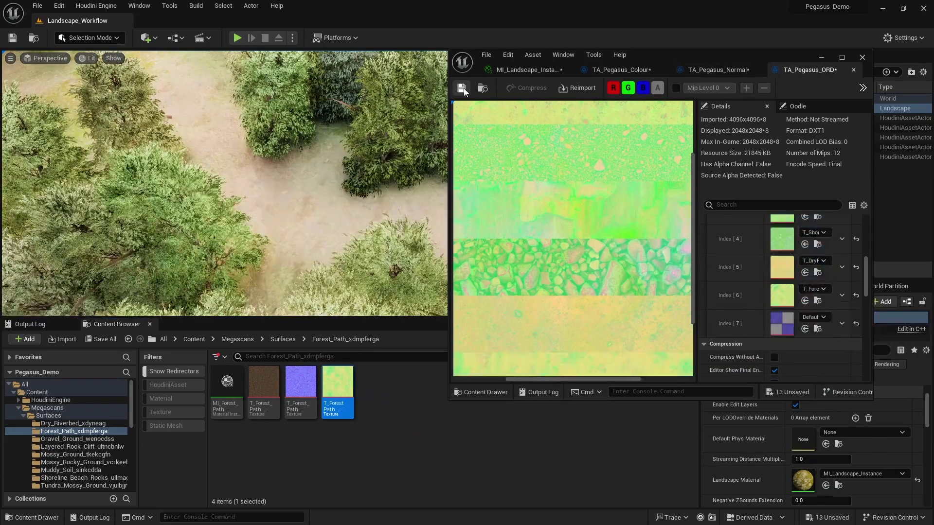
- Save TA_Pegasus_ORD, TA_Pegasus_Normal, TA_Pegasus_Colour and the material instance MI_Landscape_Instance
{"action": "key", "text": "ctrl+s"}
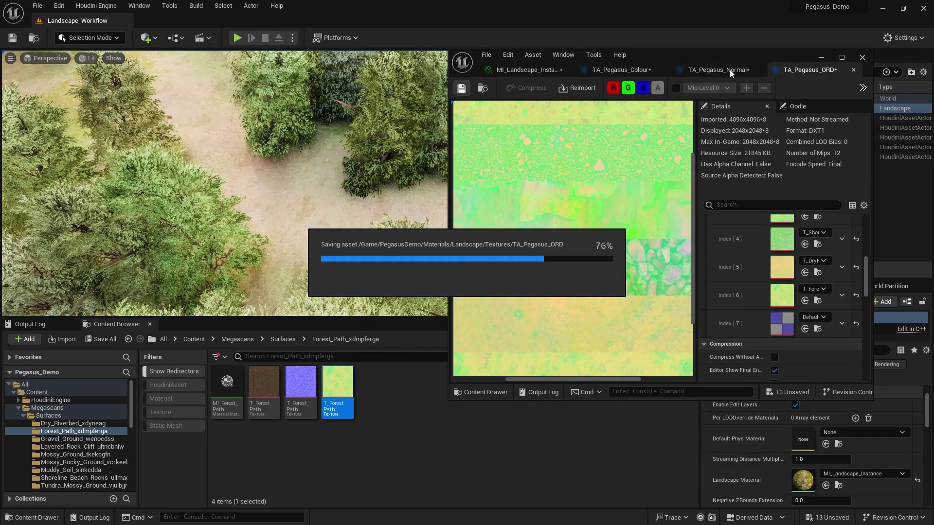
{"action": "left_click", "coordinate": [664, 71]}
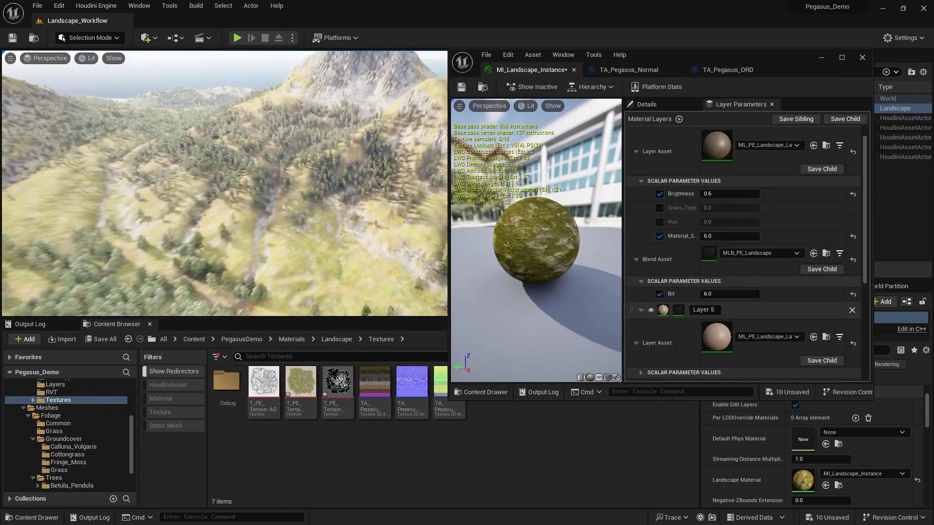
{"action": "right_click_drag", "start_coordinate": [301, 185], "coordinate": [218, 183]}
{"action": "left_click", "coordinate": [462, 87]}
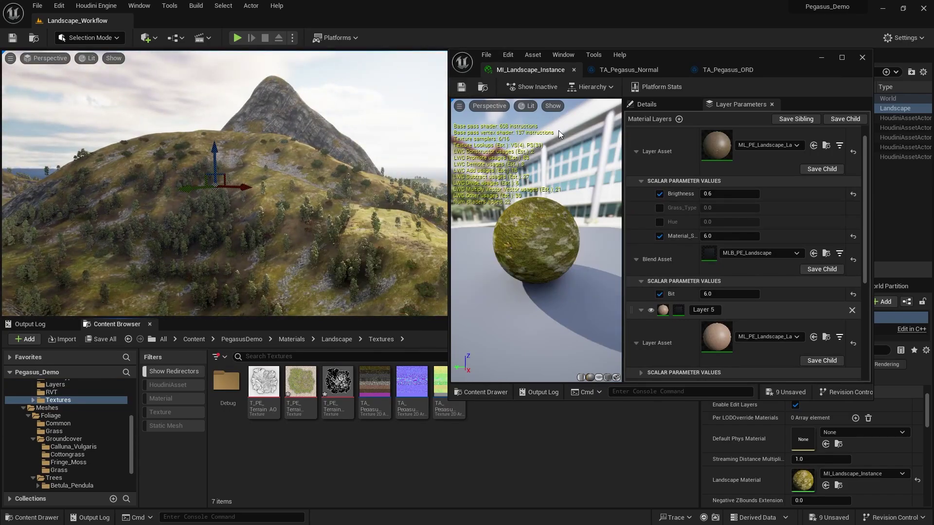